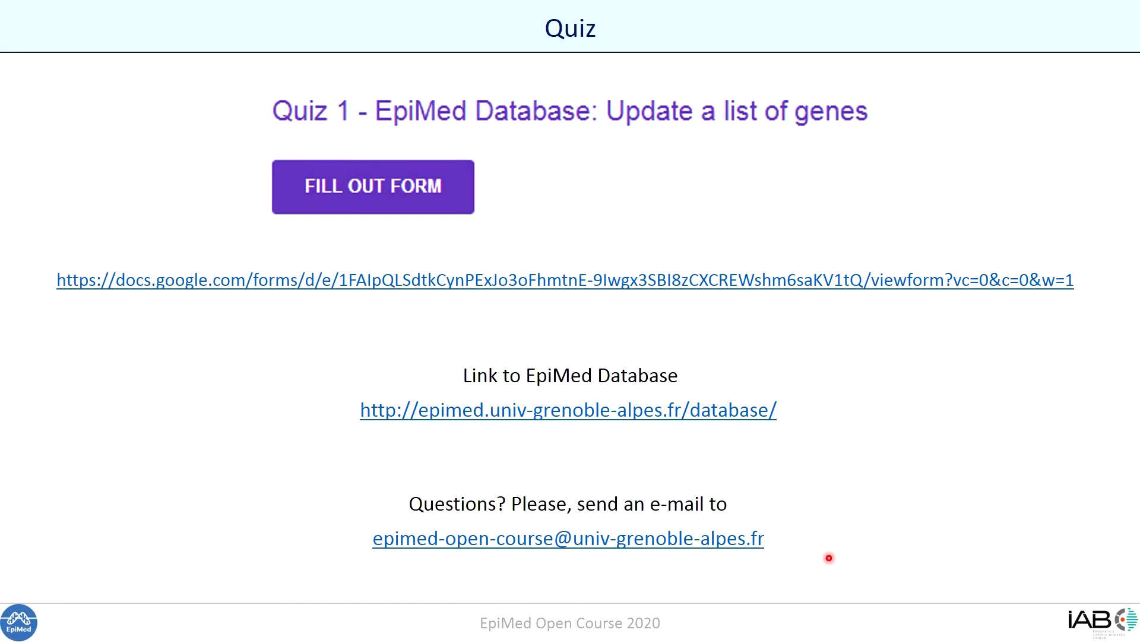
Step: Follow the EpiMed Database link from the demonstration slide and open its page for updating a list of gene symbols
key(Right)
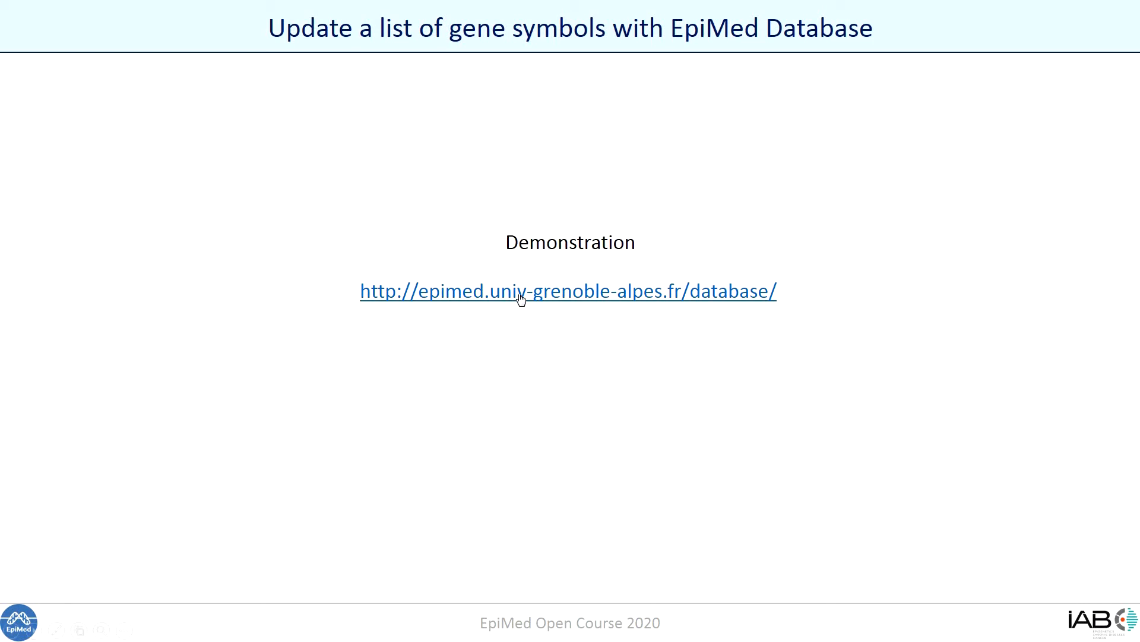
click(520, 300)
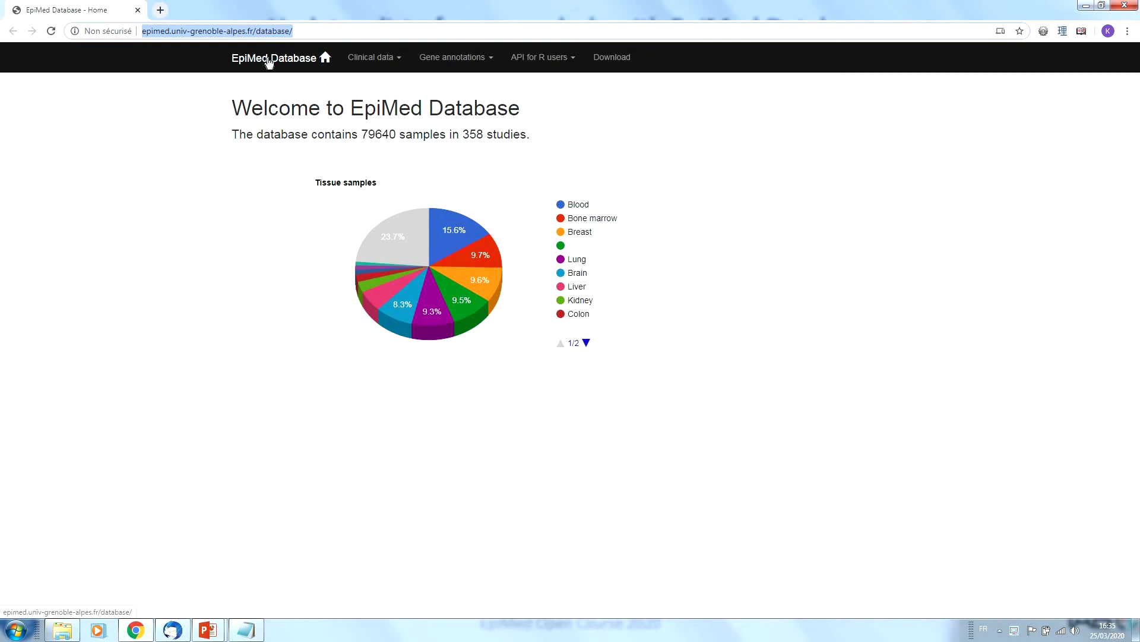
click(461, 62)
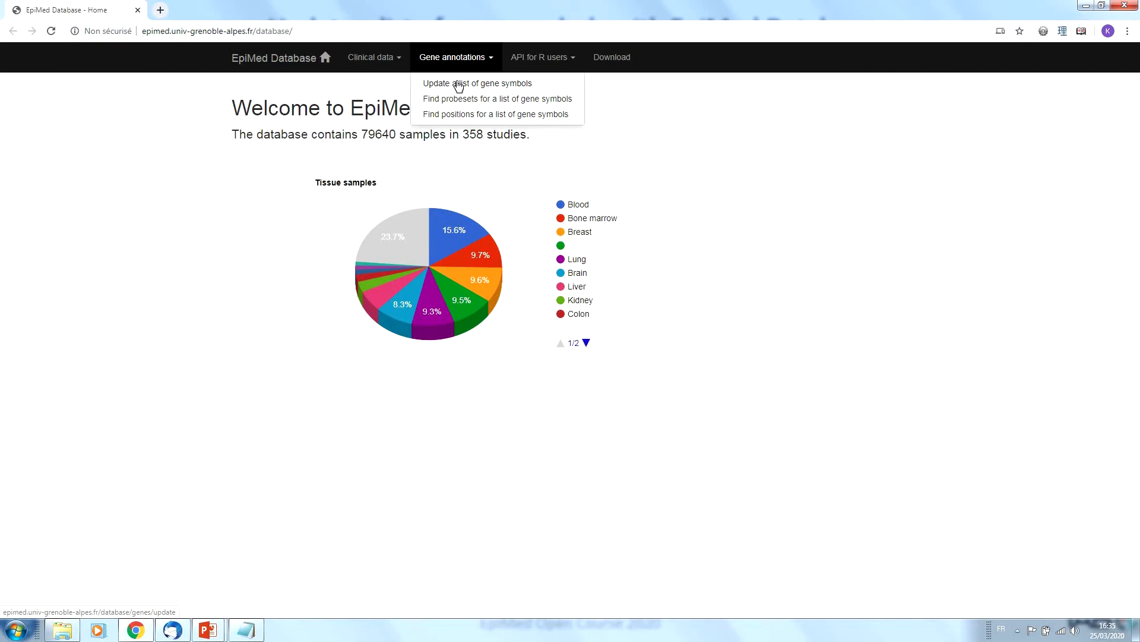
click(526, 84)
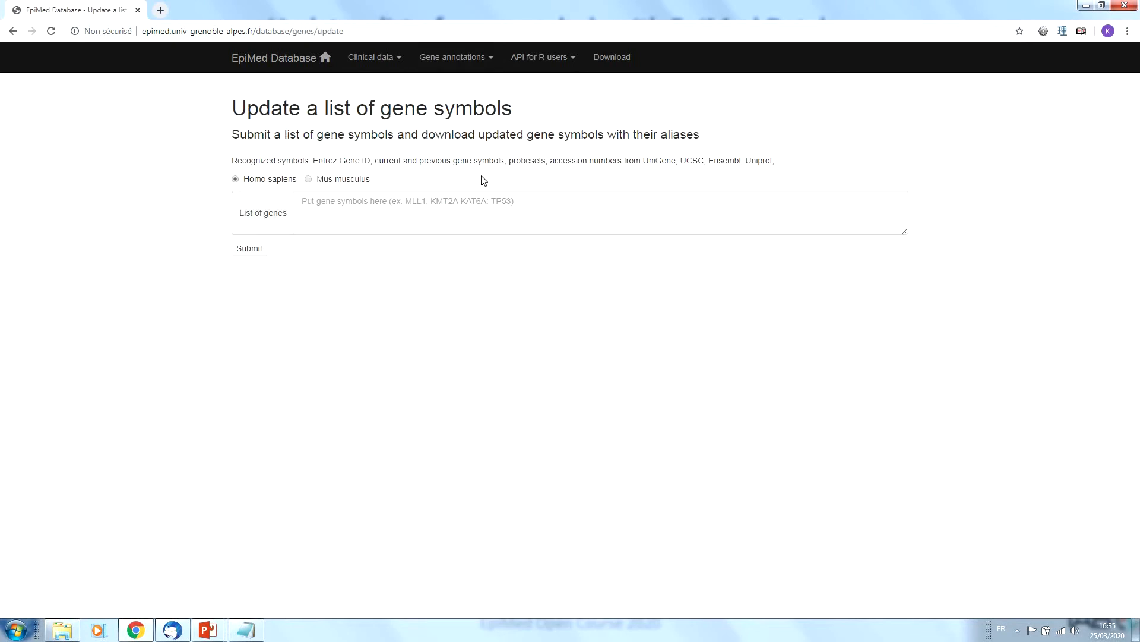
Step: Enter the gene list "5, 10, 20, 2021, C15orf55, SPGF21, DKFZp667N1320, P04637"
click(397, 198)
text(C15orf55, SPGF21, DKFZp667N1320, P04637)
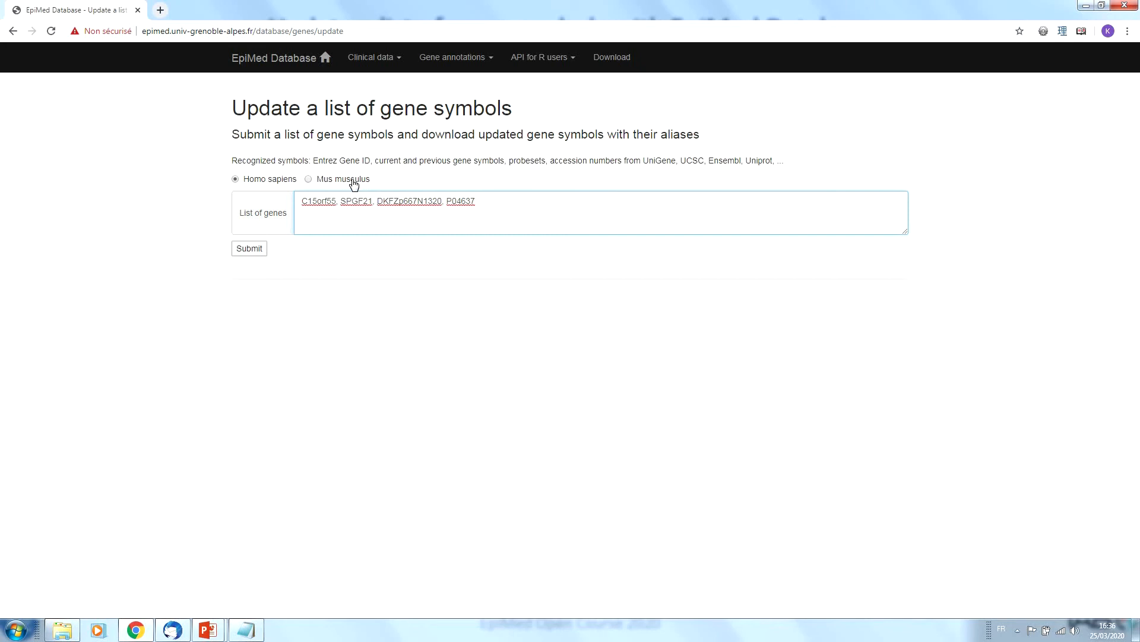
click(303, 200)
text(5,)
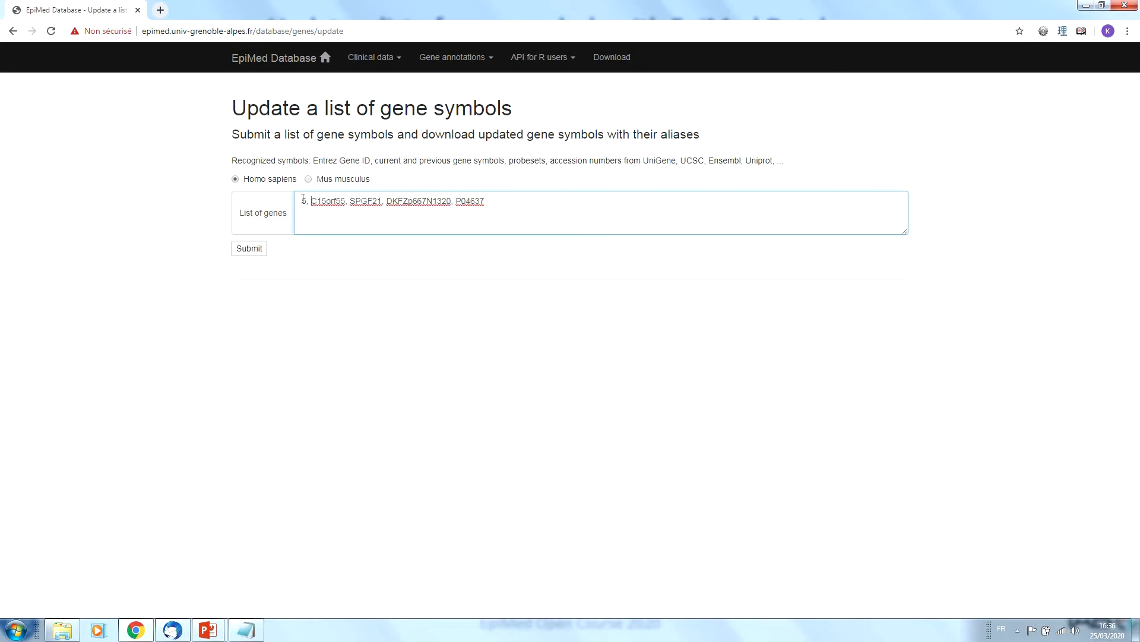
text(10, 2)
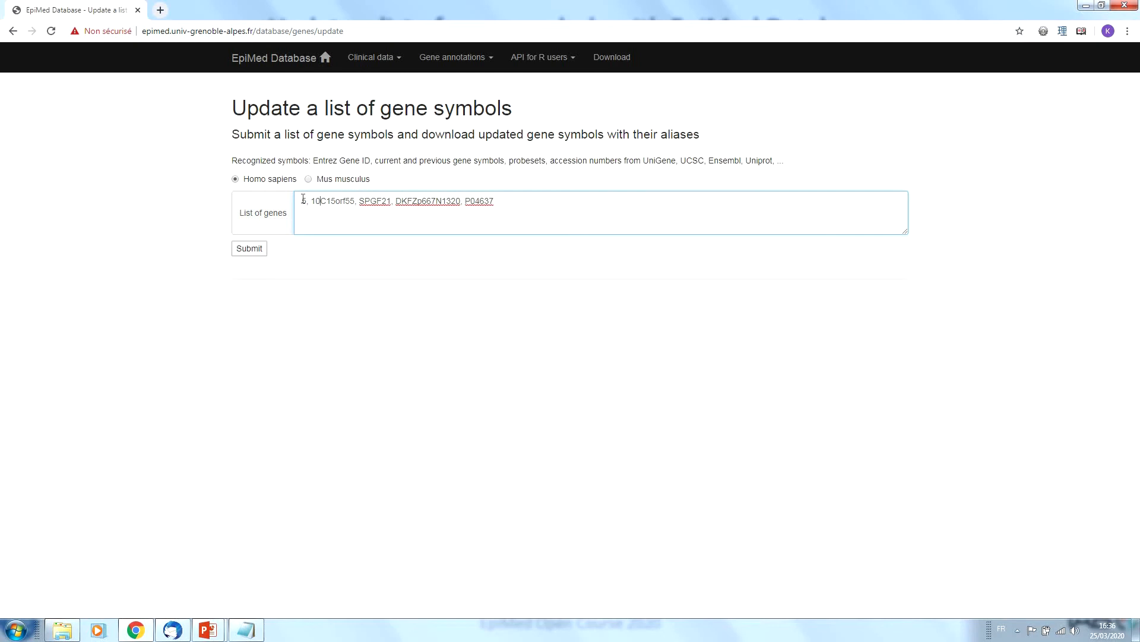
text(0, )
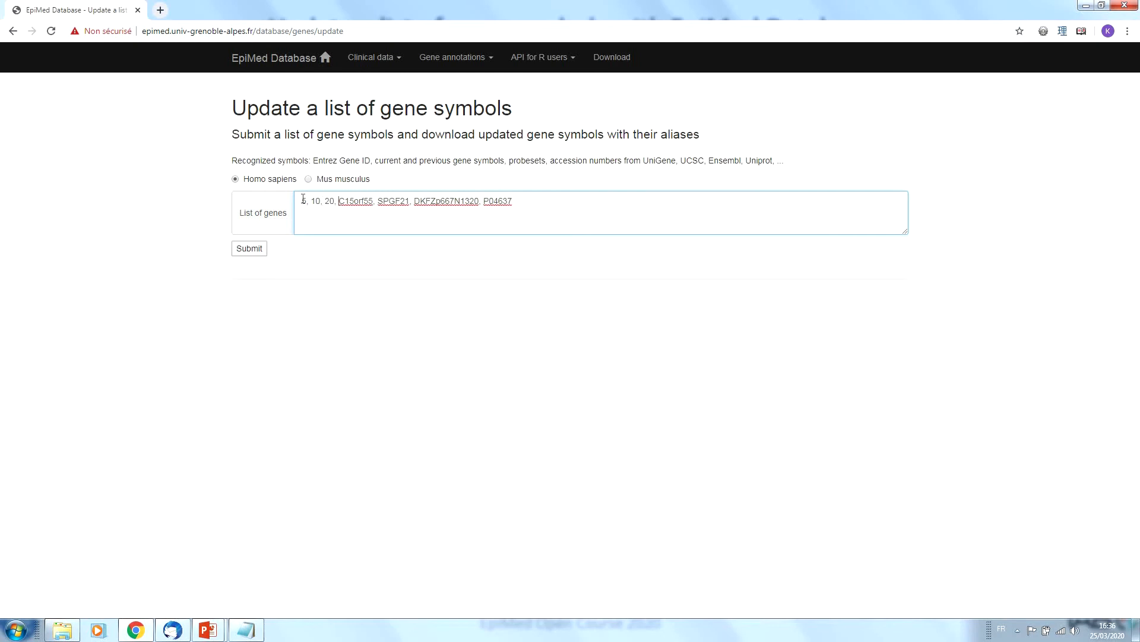
text(20)
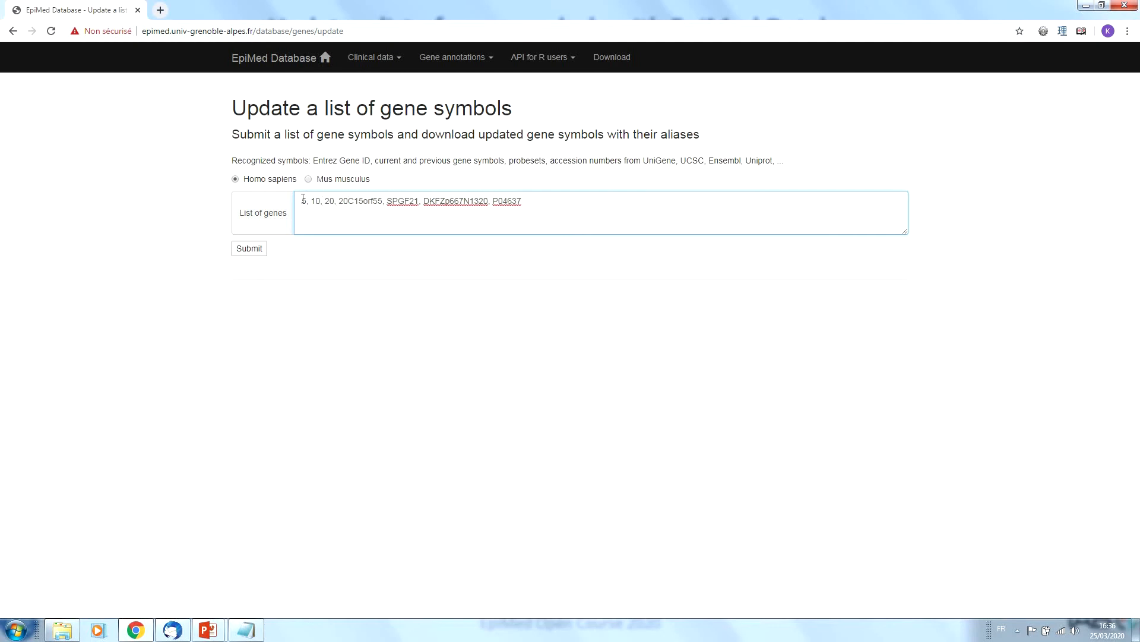
text(21,)
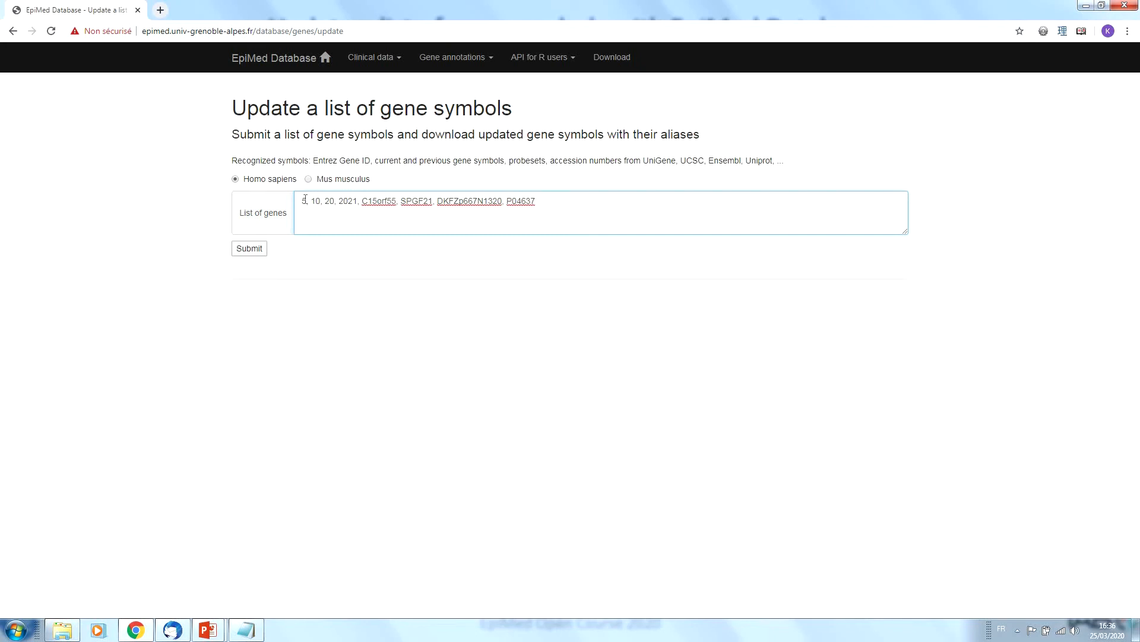
Step: Submit the gene list for Homo sapiens and download the generated results as an Excel file
shift+click(666, 200)
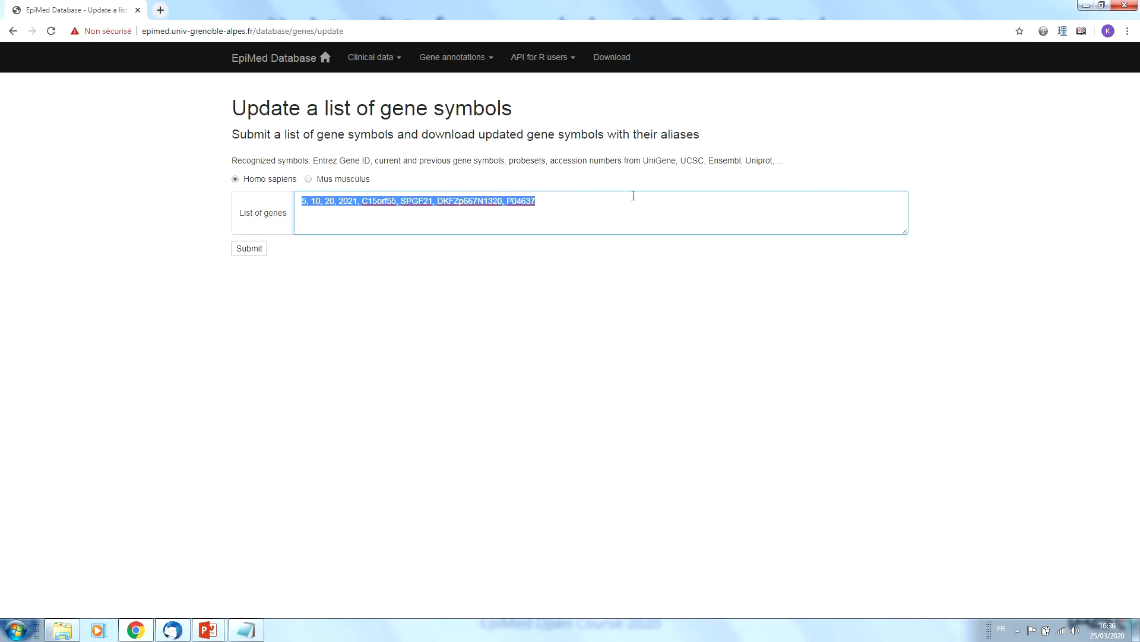
click(249, 250)
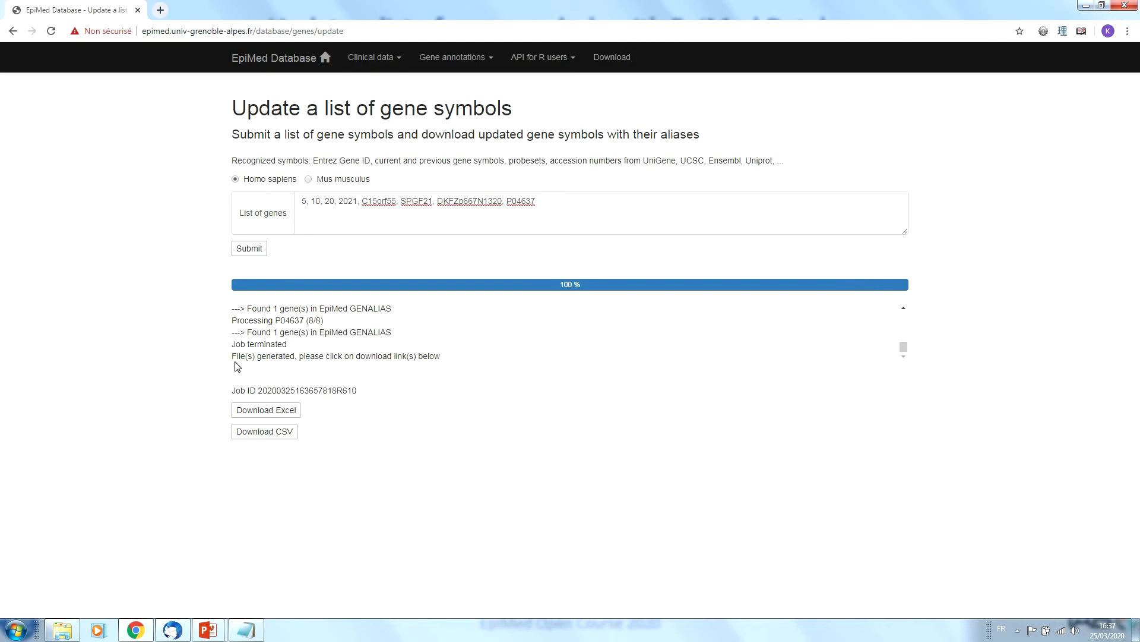
click(286, 415)
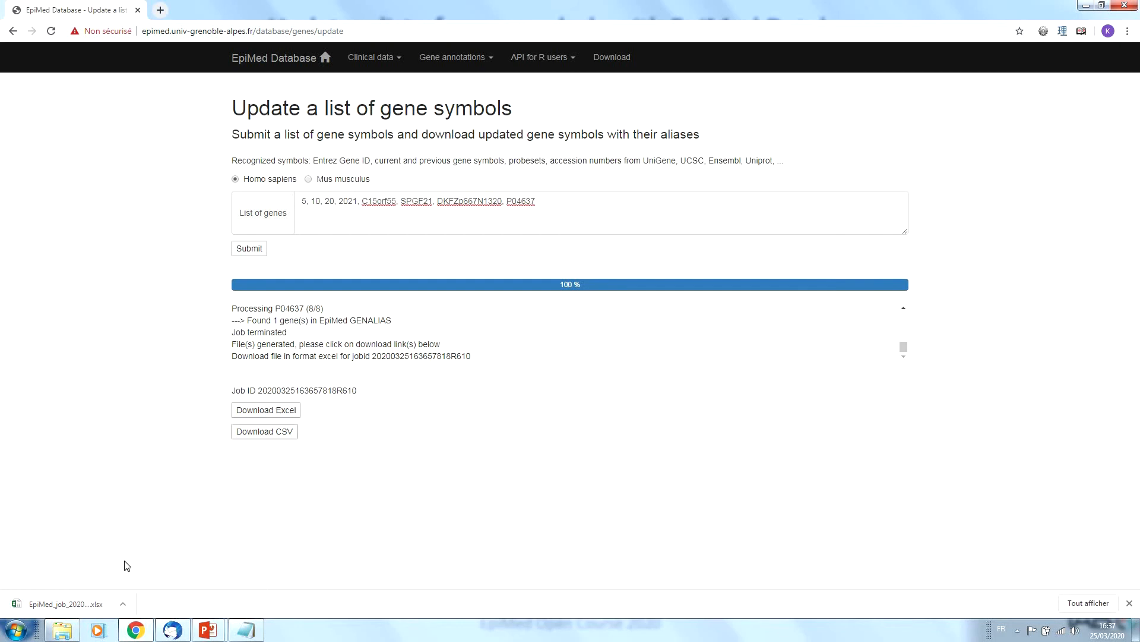
Step: Open the downloaded EpiMed job workbook in Excel, enable editing and maximize its window
click(91, 604)
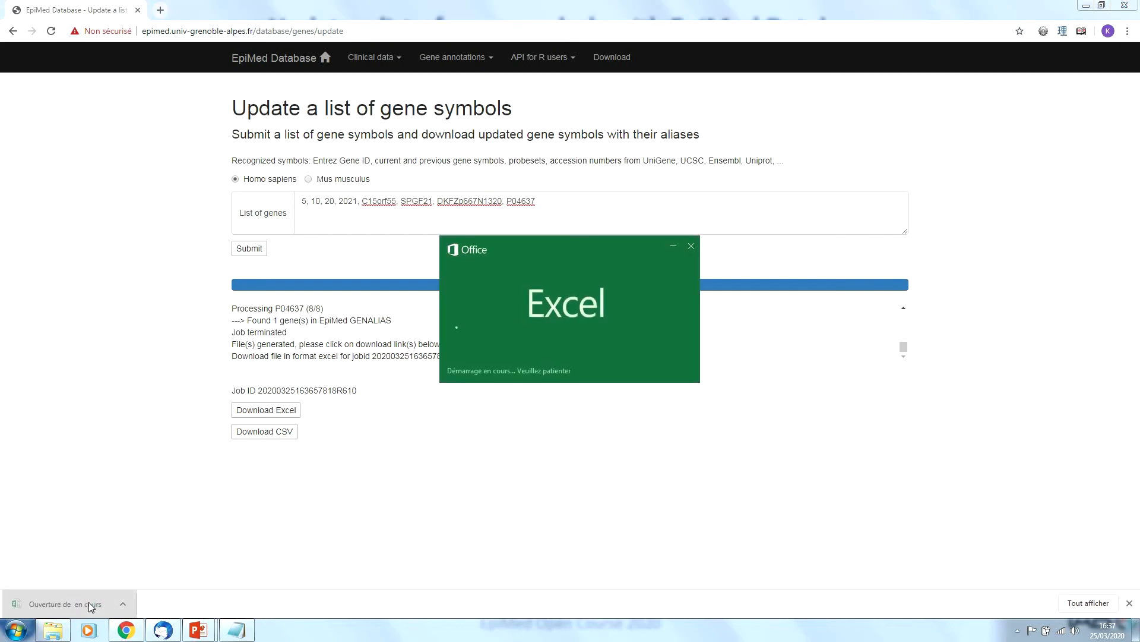
click(750, 67)
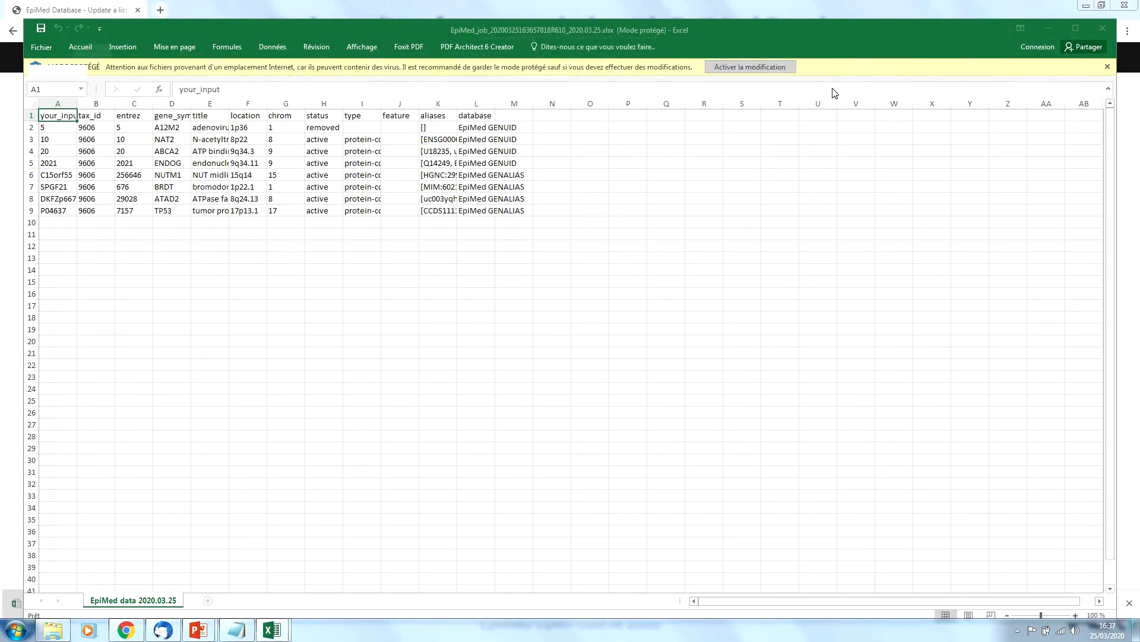
click(1076, 28)
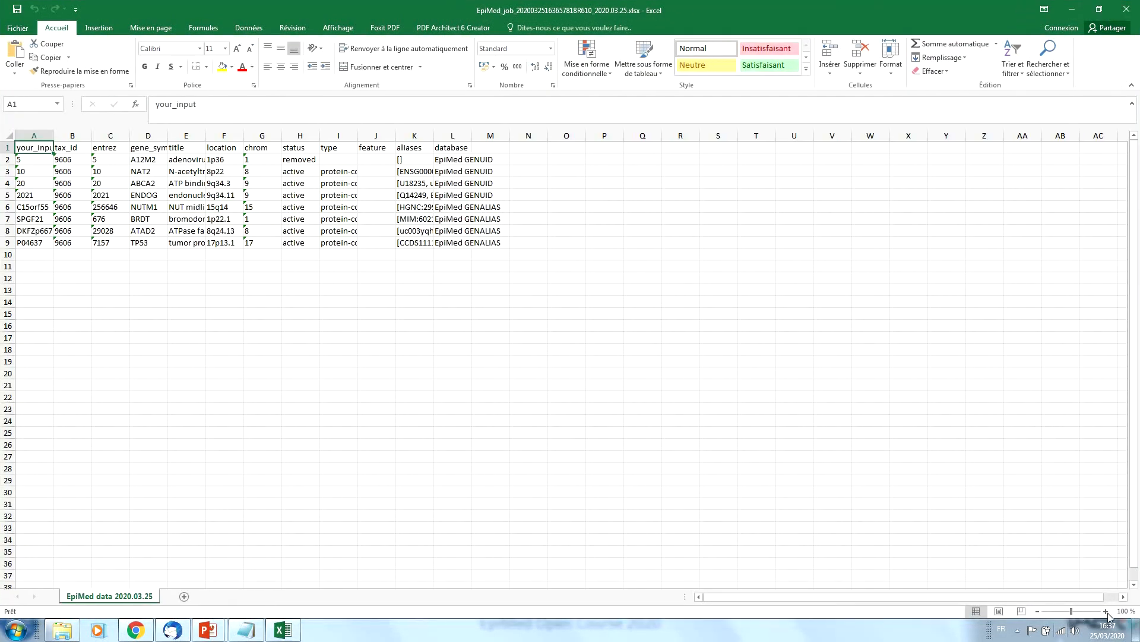
Step: Widen the your_input column until the longest entry, DKFZp667N1320, fits with some room to spare
click(1106, 611)
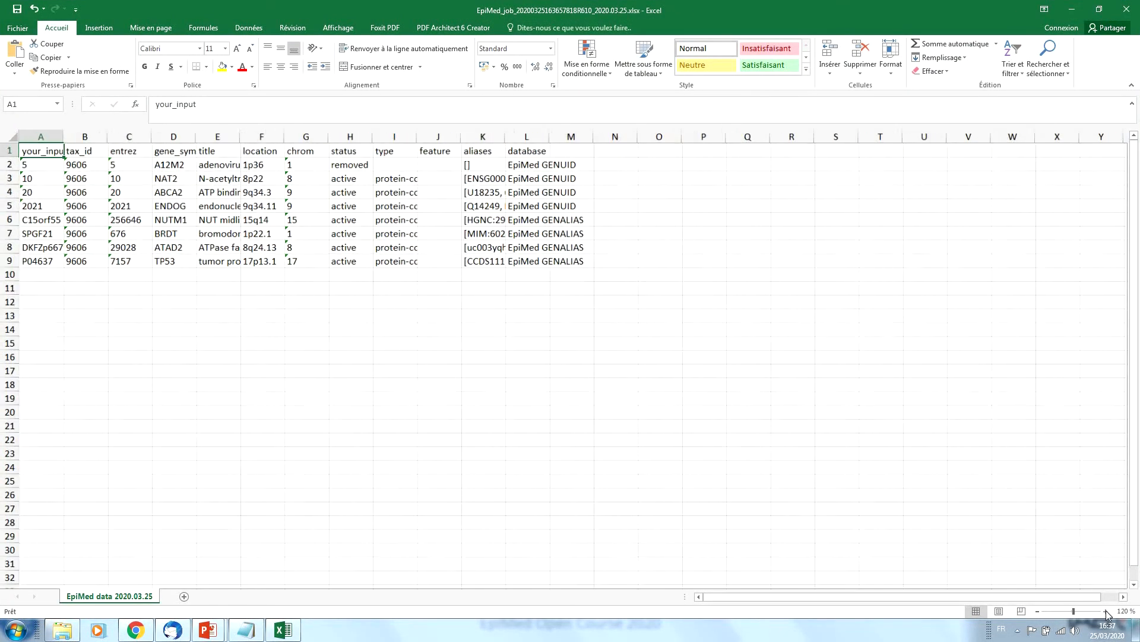
click(1106, 611)
click(1106, 611)
click(1106, 611)
click(1106, 611)
click(1106, 611)
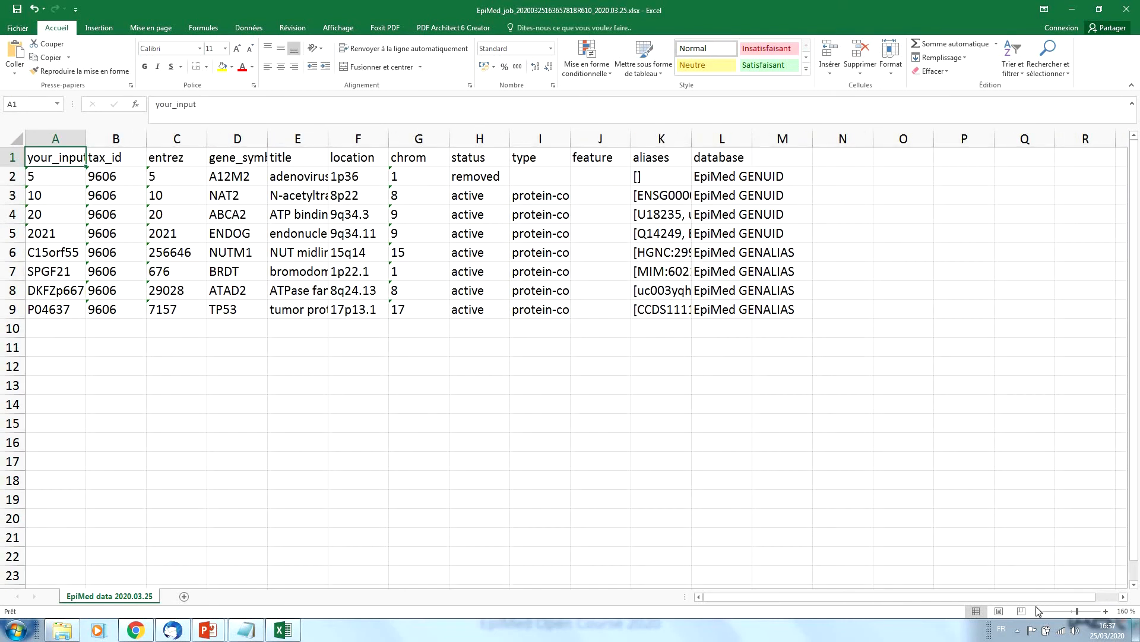
click(1038, 611)
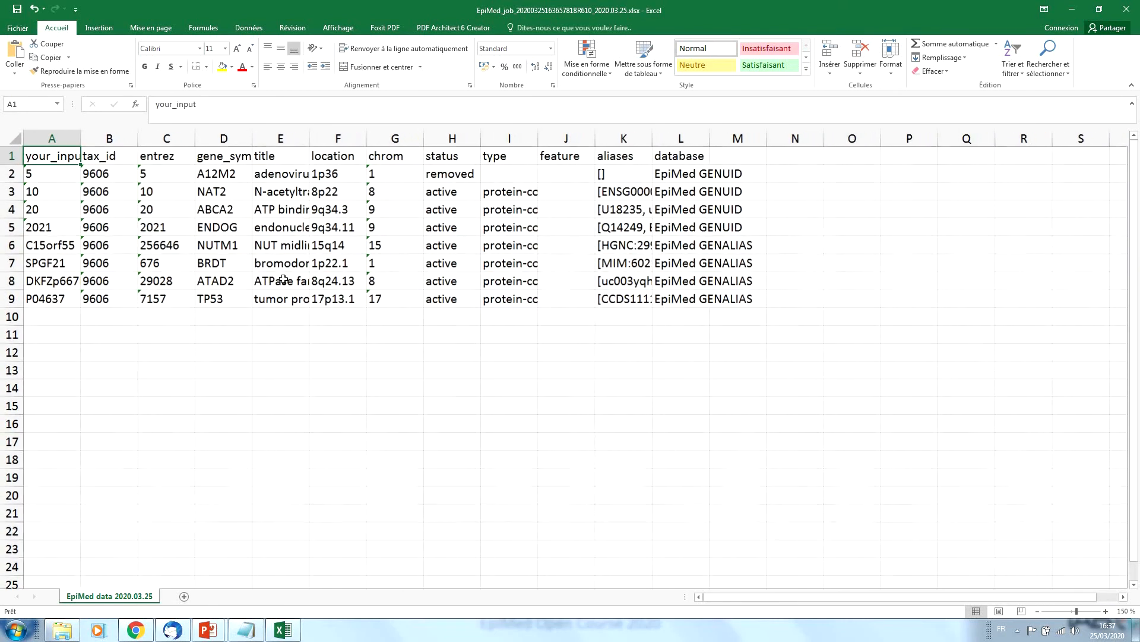
click(66, 135)
drag(81, 138, 118, 138)
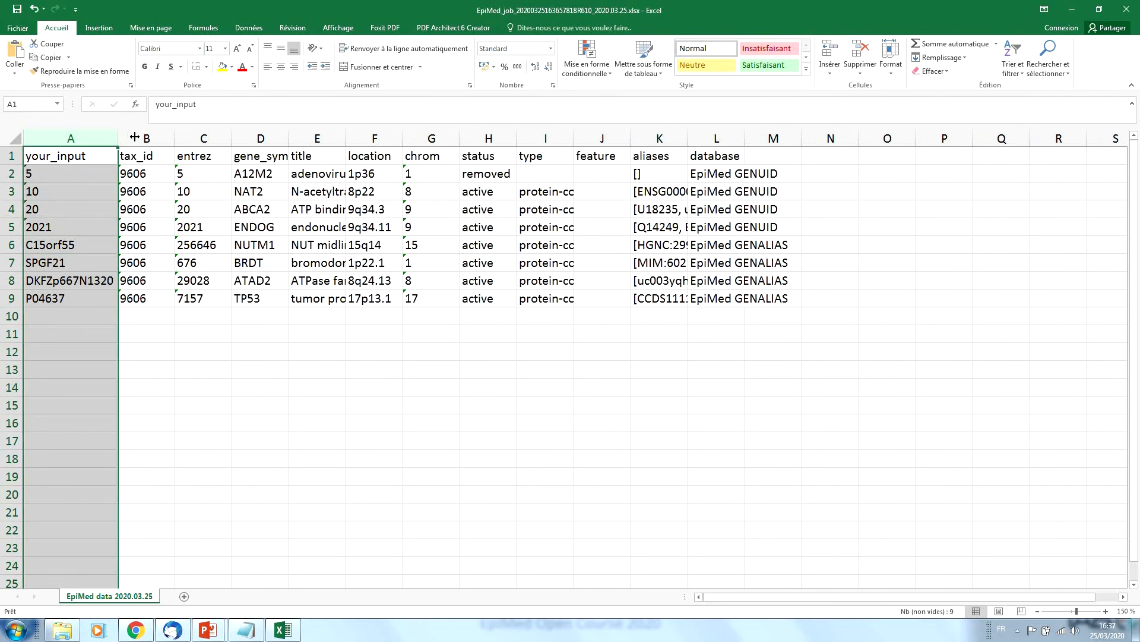
drag(116, 140, 126, 139)
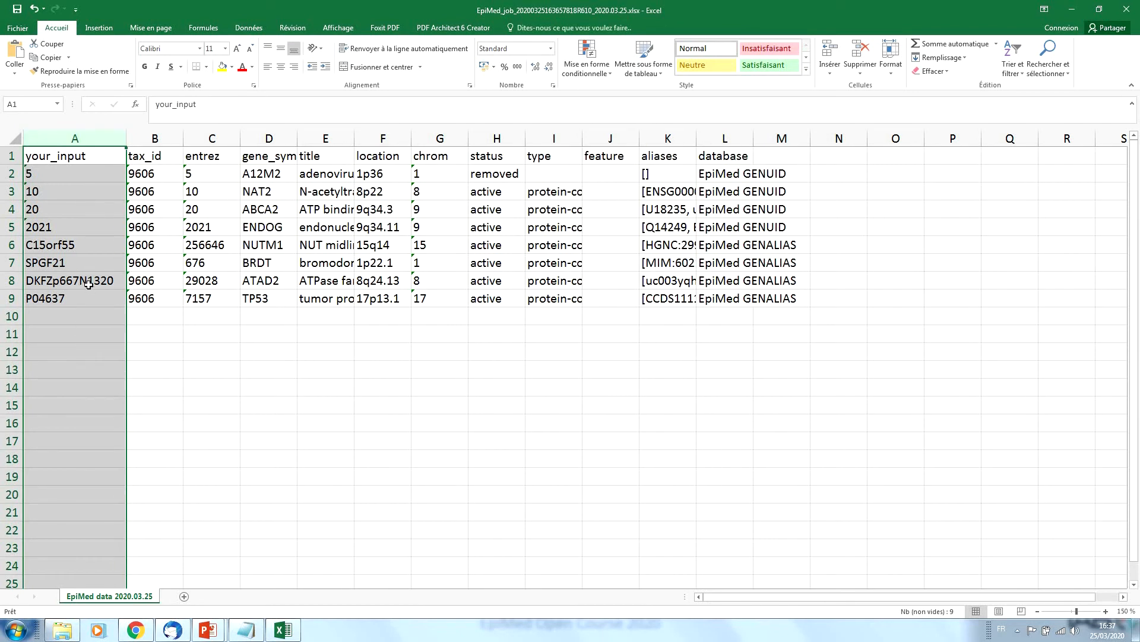
Step: Highlight the tax_id column and the entrez column in turn, and widen the gene_symbol column to fit its header
click(148, 139)
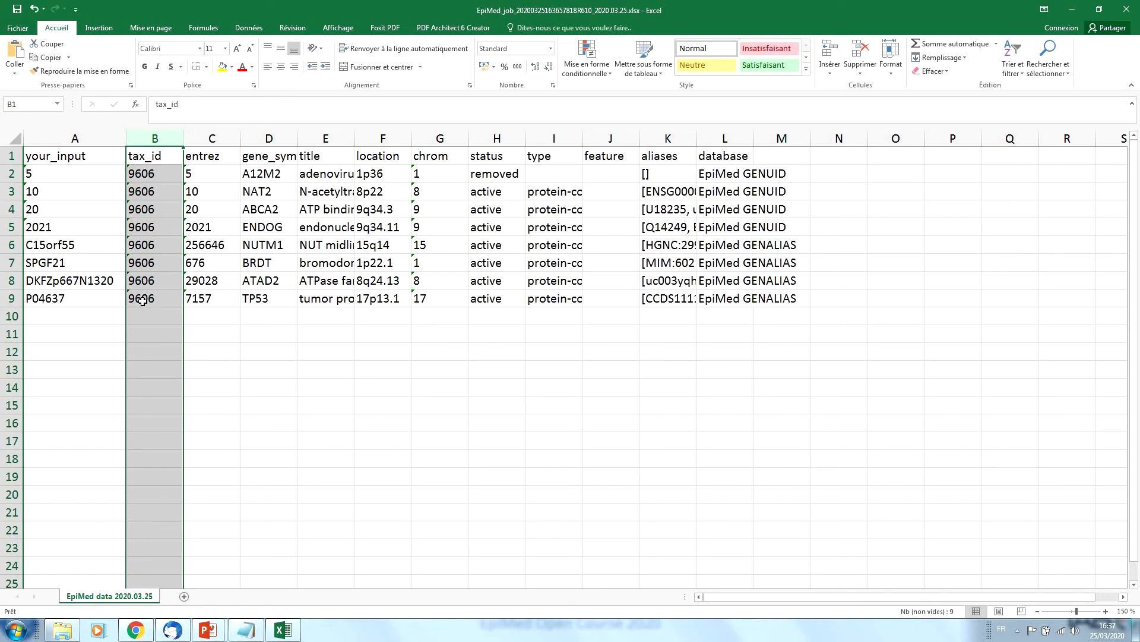
click(200, 139)
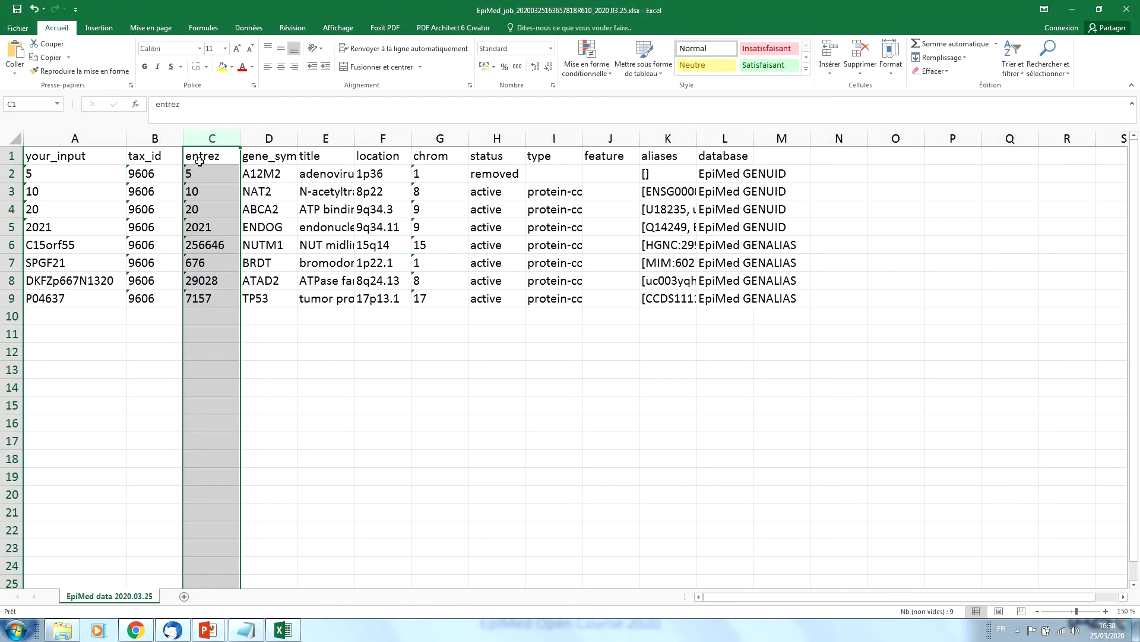
click(272, 137)
drag(299, 138, 331, 137)
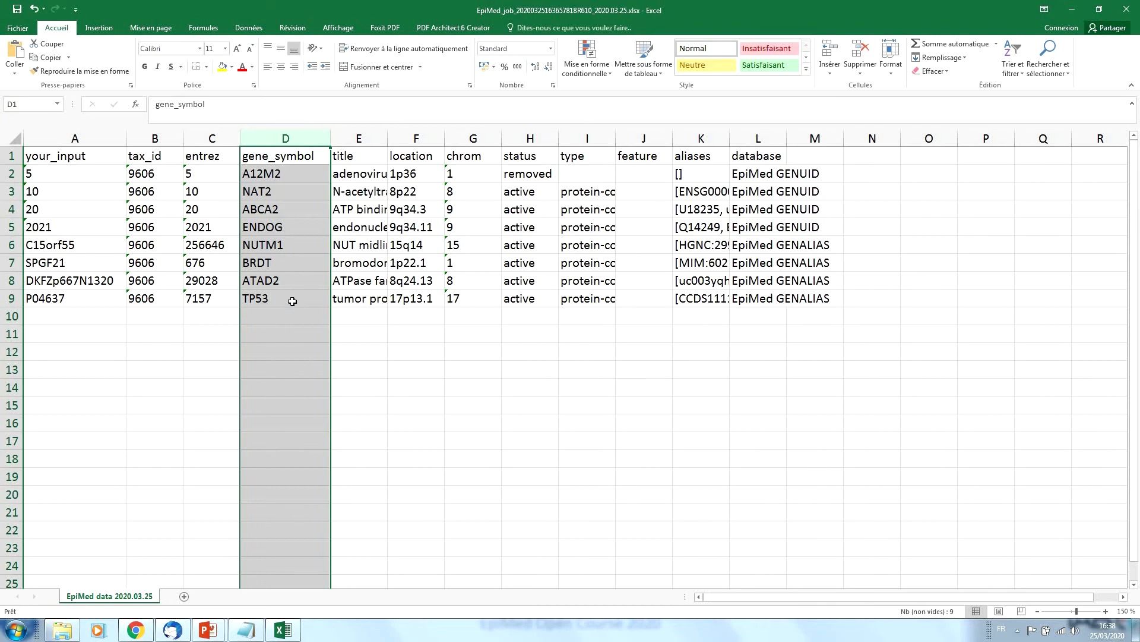
Step: Highlight the rows for inputs 5, 10, C15orf55, SPGF21 and P04637 one by one to compare each input with its gene symbol
click(13, 173)
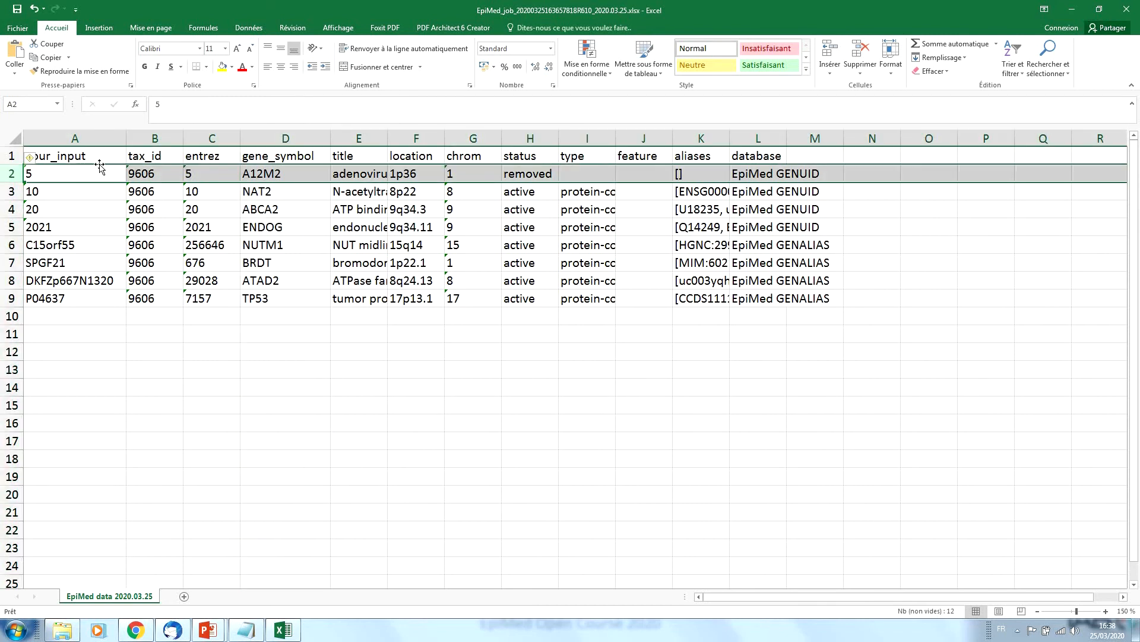
click(12, 192)
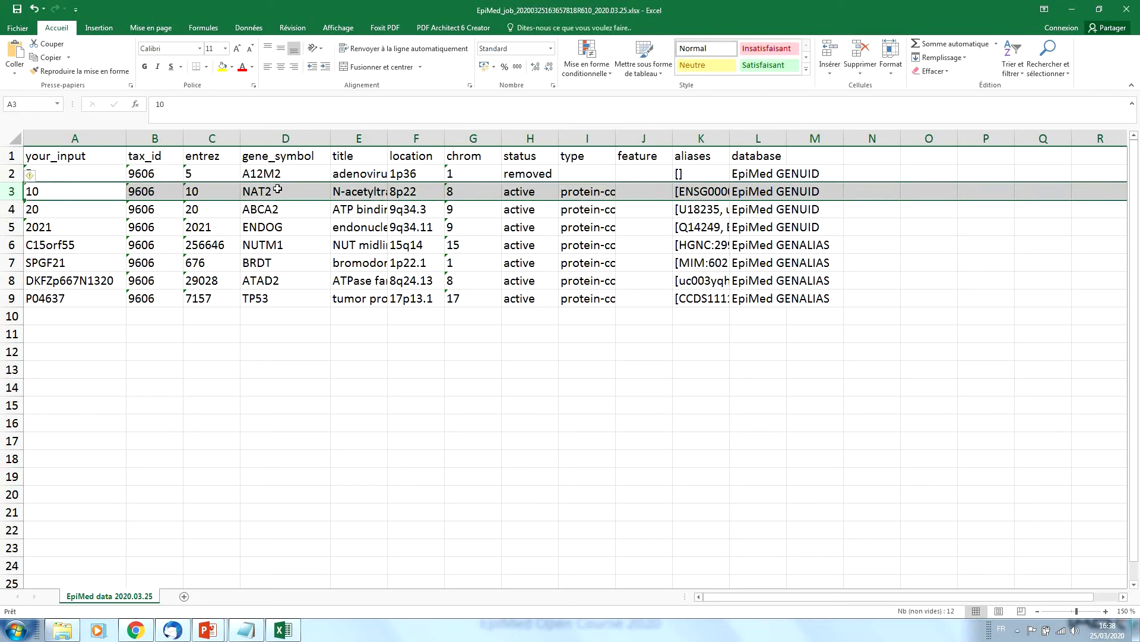
click(16, 245)
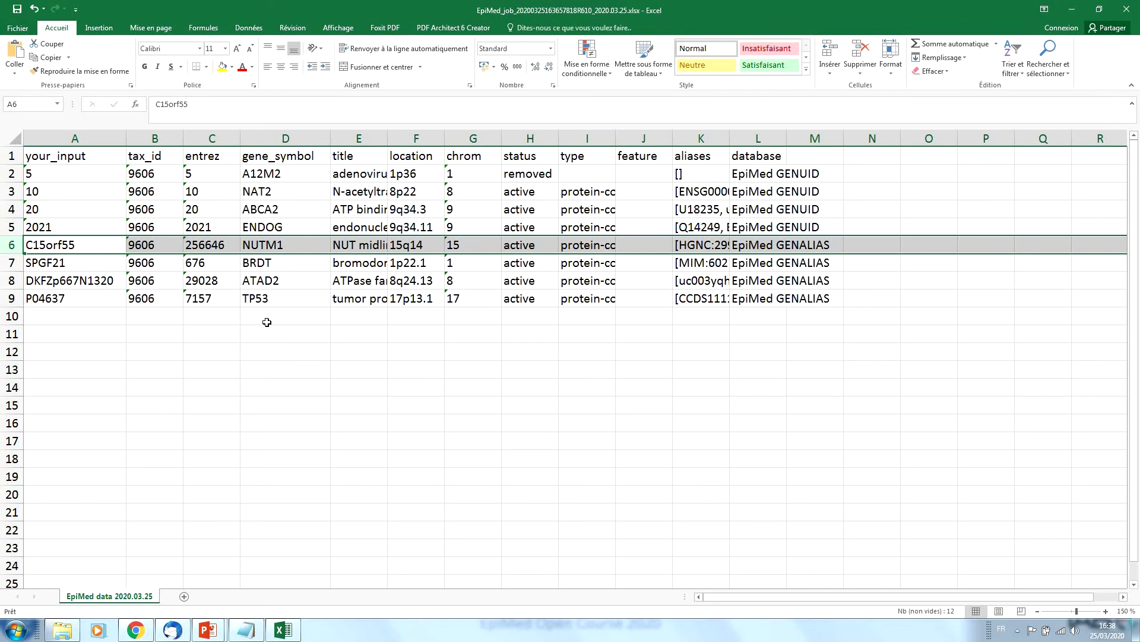
click(12, 263)
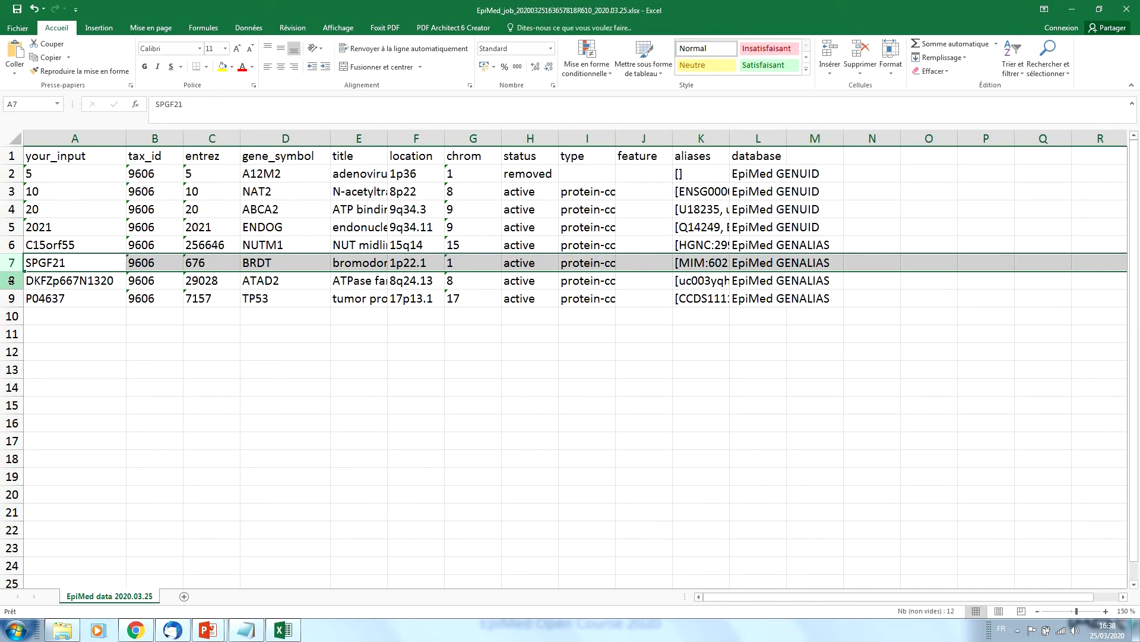
click(12, 298)
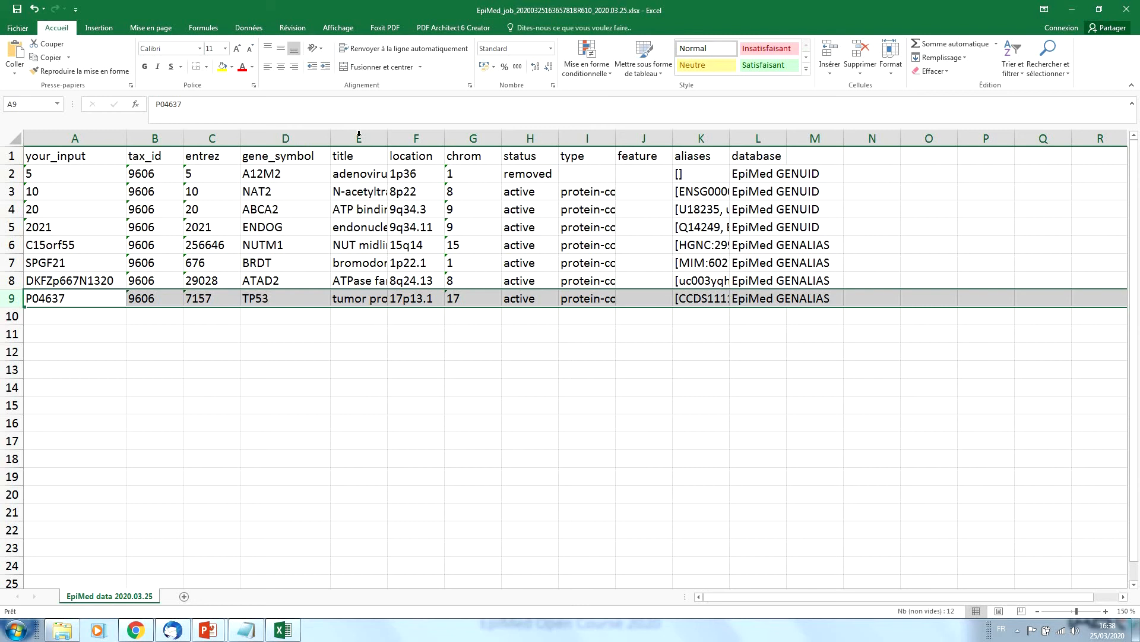
Step: Widen the title column to make the gene names readable, and highlight the location and chrom columns together
click(383, 138)
drag(387, 138, 541, 127)
click(569, 135)
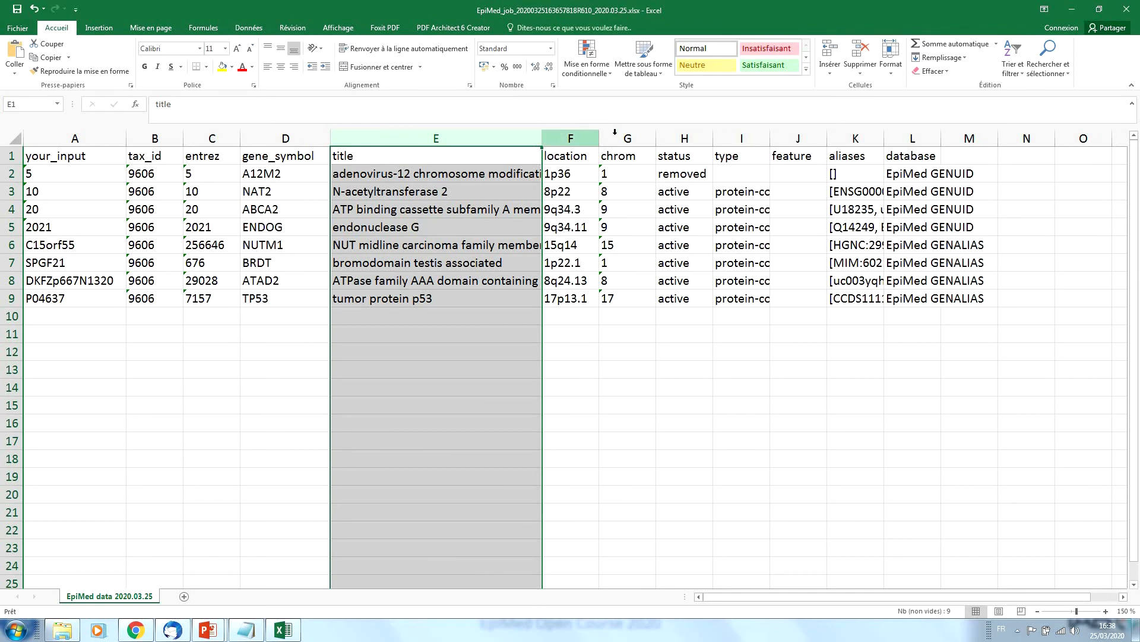
shift+click(620, 133)
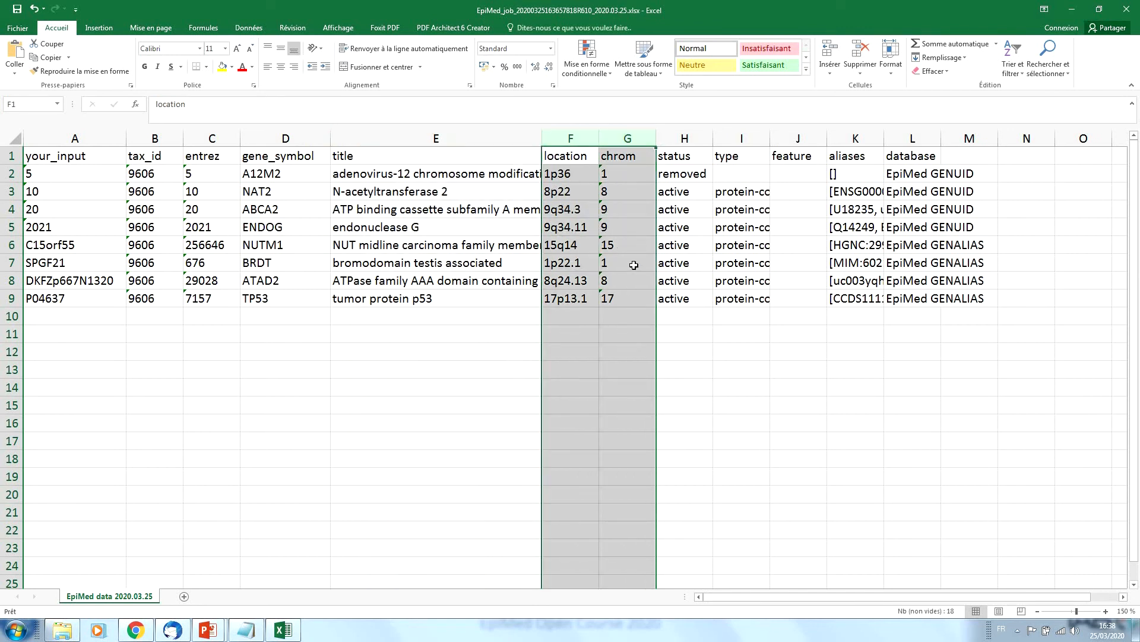
Step: Examine the status column and highlight the whole row of the gene with input 5
click(680, 135)
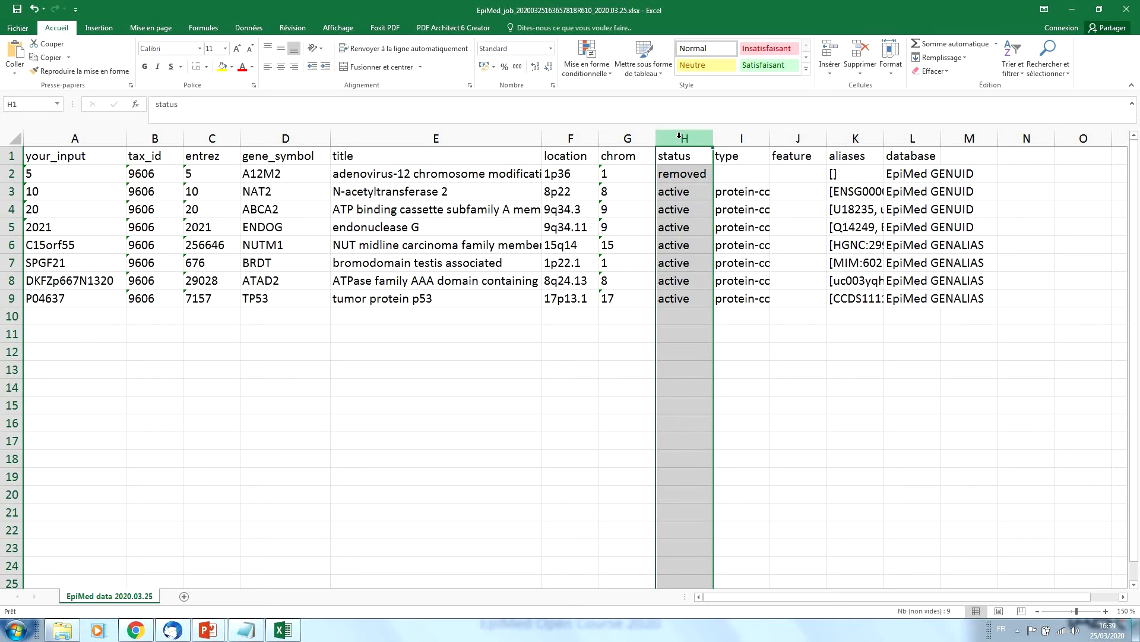
click(677, 190)
click(12, 174)
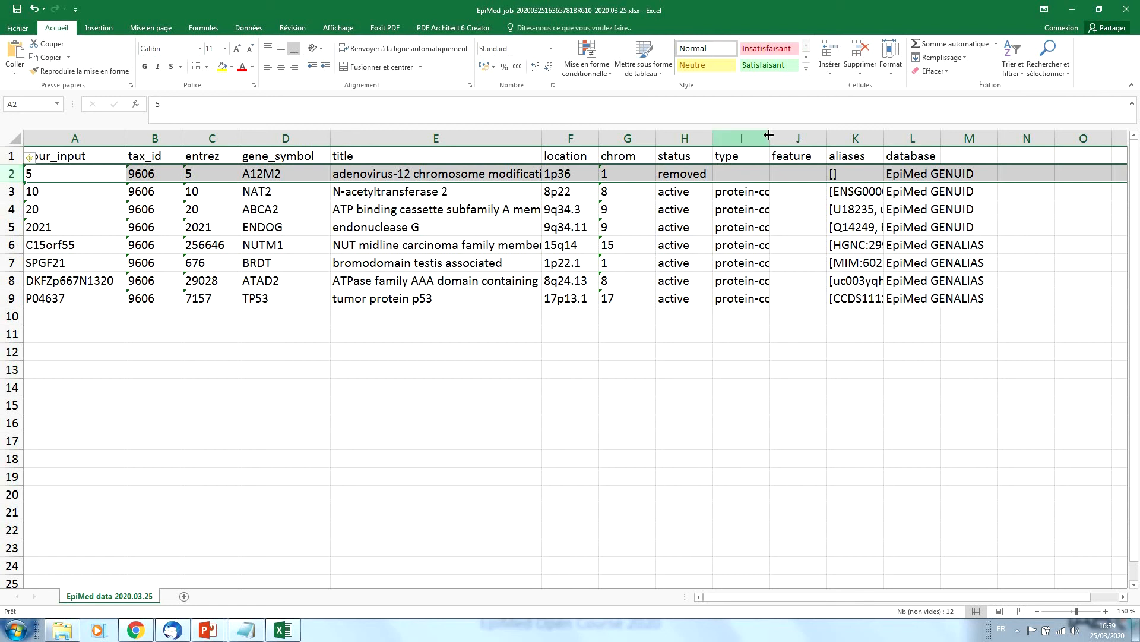
Step: Widen the type column to show its full entries, and highlight the feature column
click(742, 138)
drag(770, 138, 842, 136)
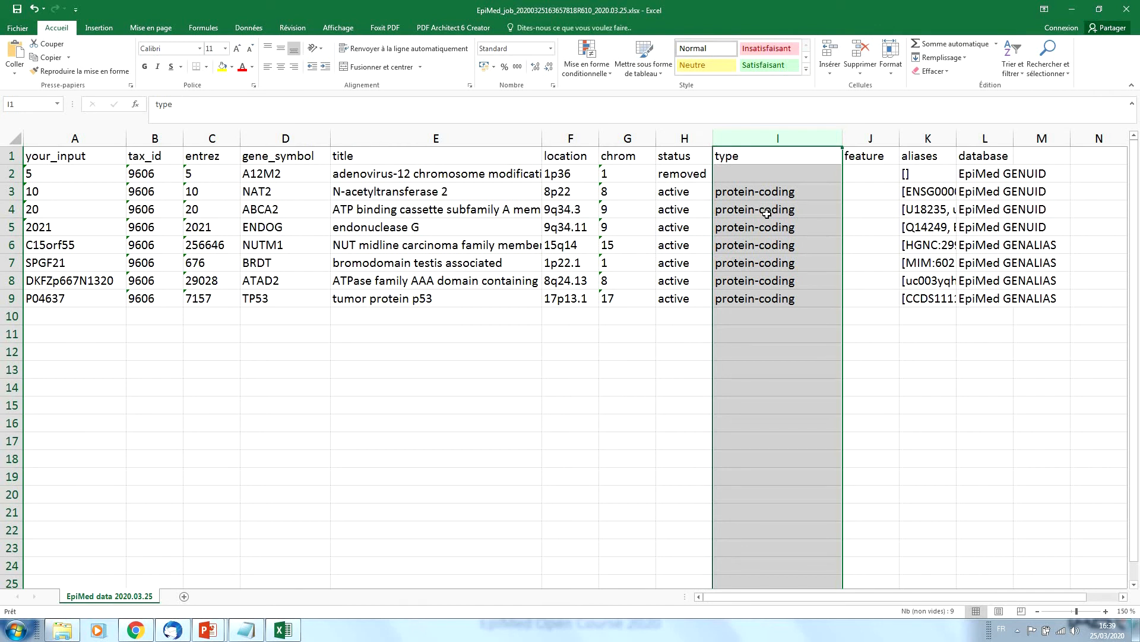
click(870, 134)
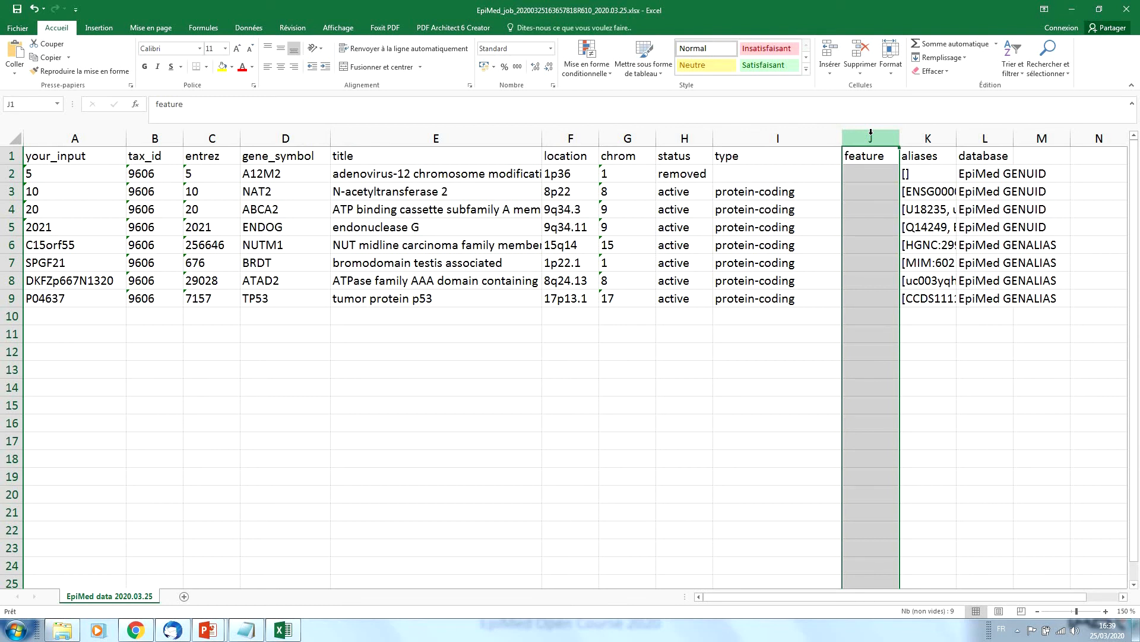
Step: Widen the aliases column and display the full alias list of gene NAT2, selecting its whole text
click(919, 138)
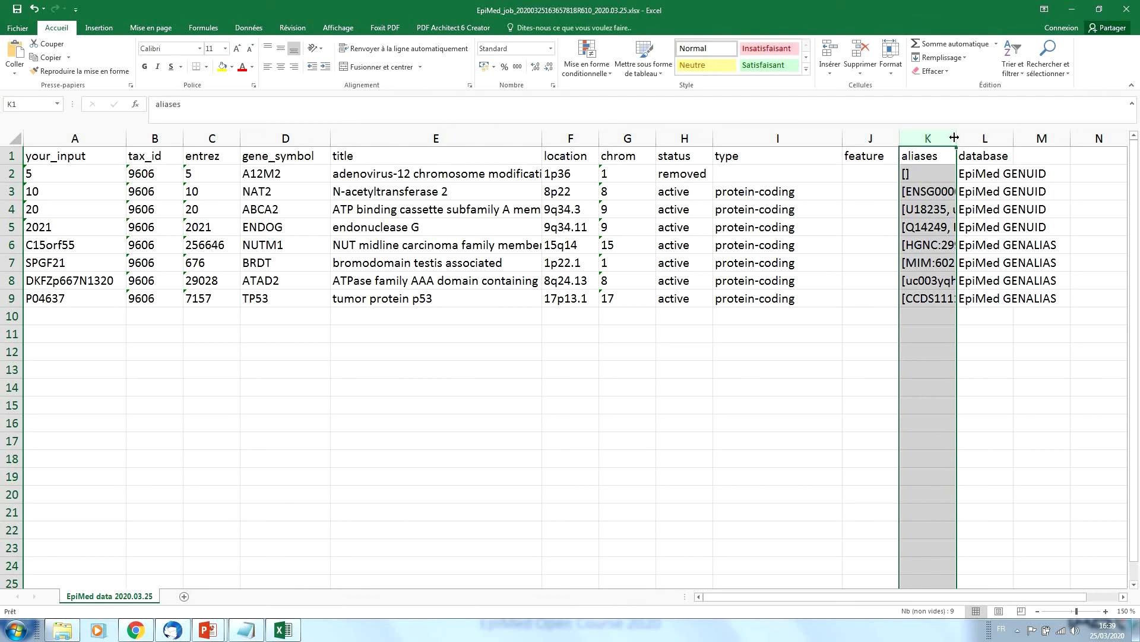
drag(956, 138, 1074, 138)
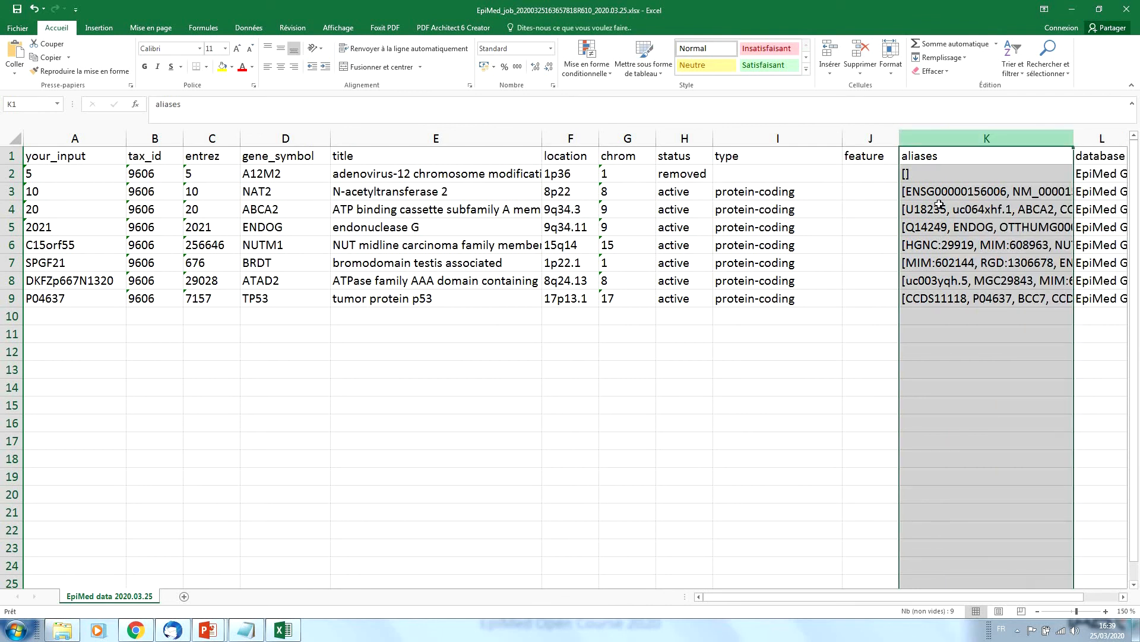
click(928, 193)
double_click(919, 192)
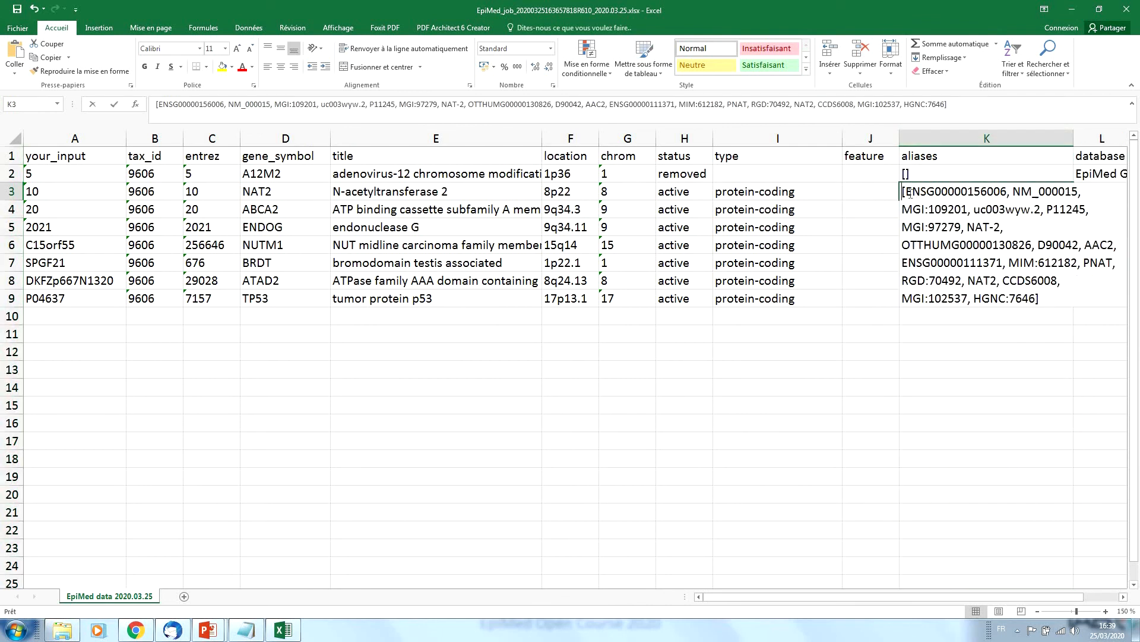
drag(1073, 293, 1073, 293)
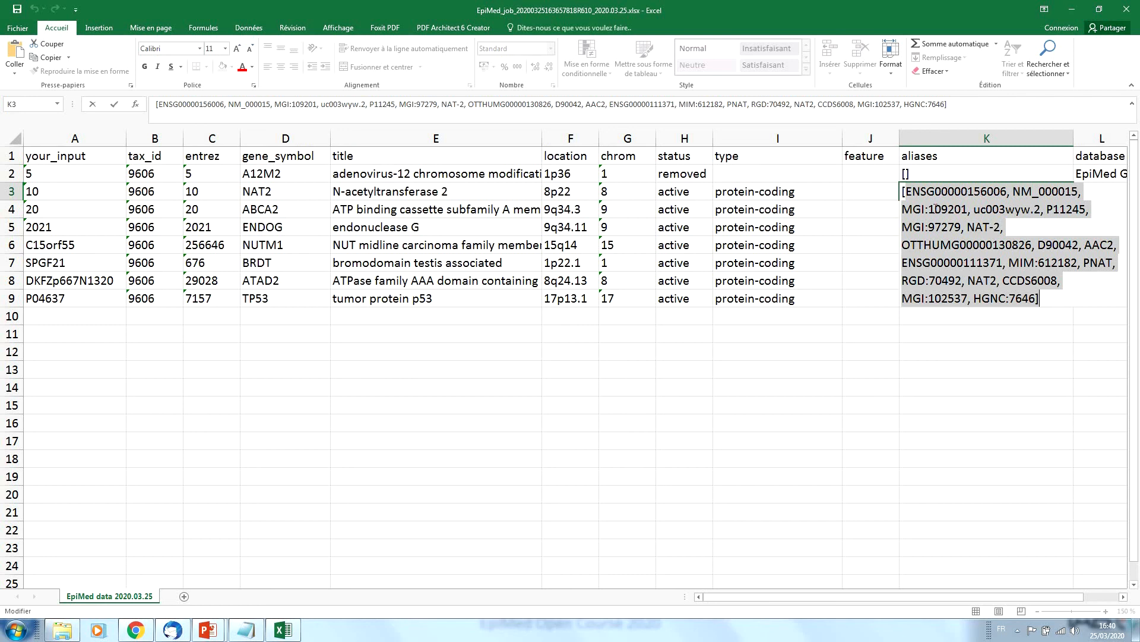
click(987, 138)
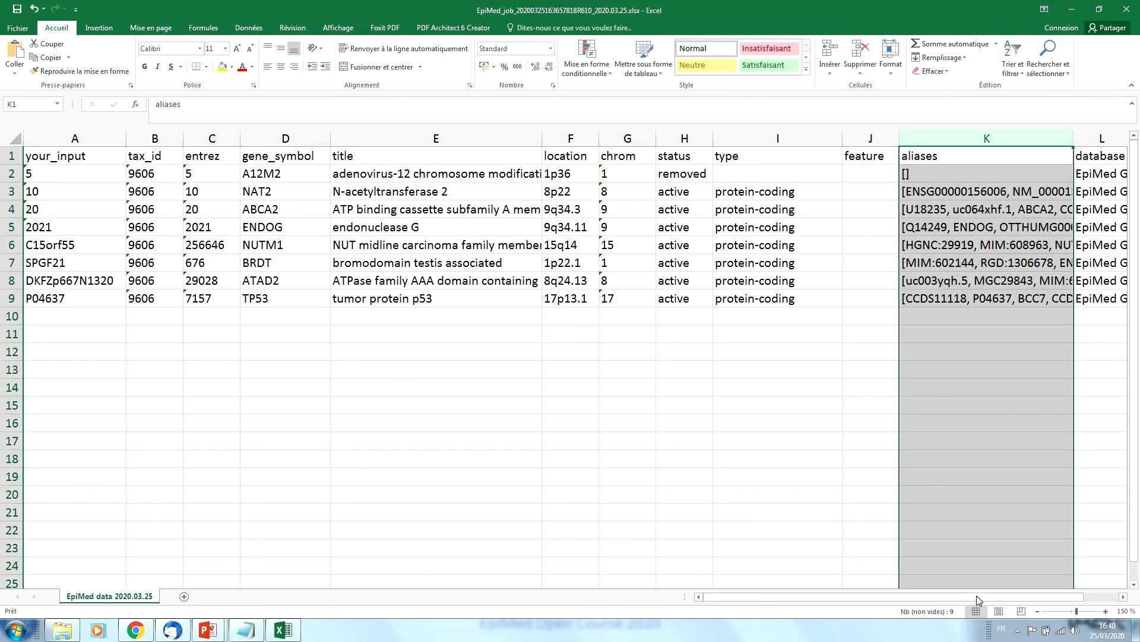
Step: Highlight the database column and widen it to show its full entries
scroll(1054, 598, right, 1)
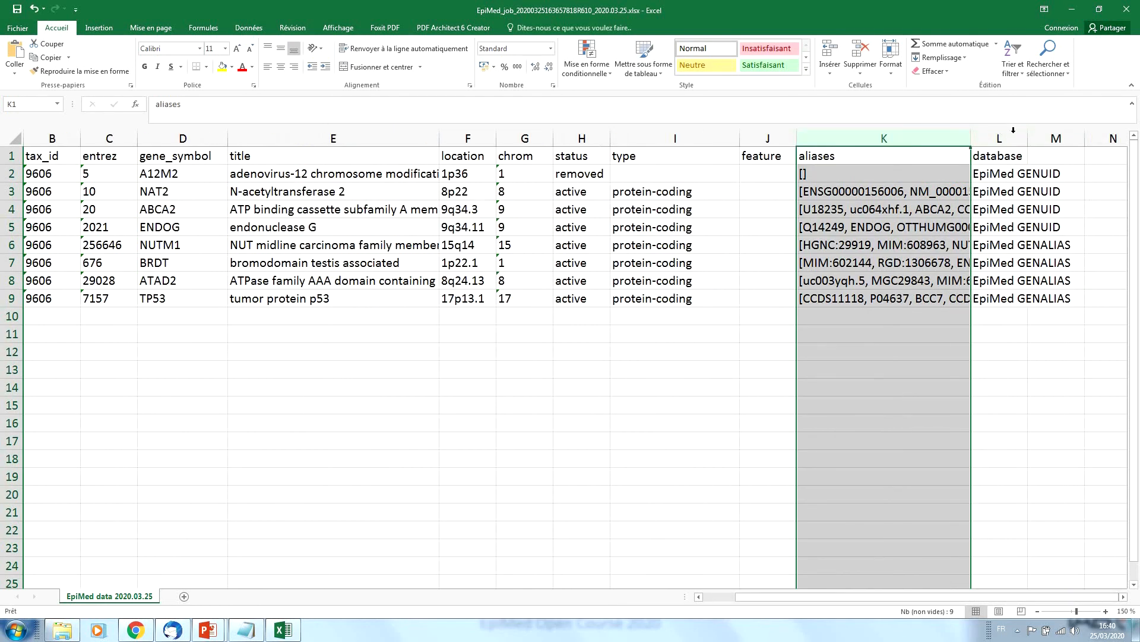
click(1013, 137)
drag(1028, 138, 1089, 138)
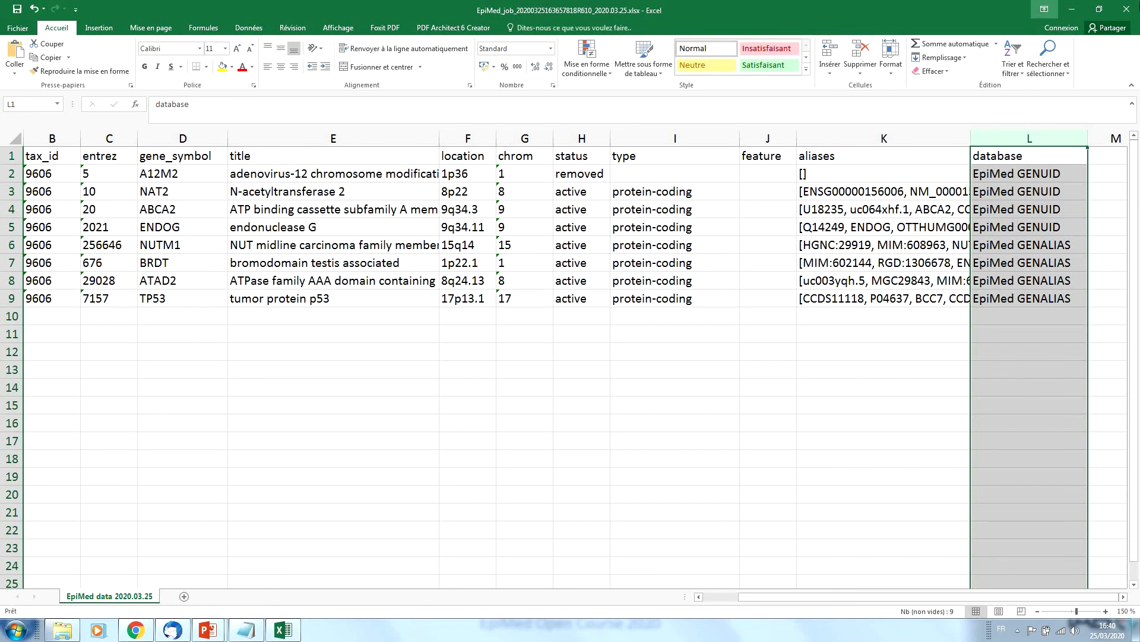
Step: Close the results workbook and switch to the Quiz slide of the PowerPoint slide show
click(1128, 9)
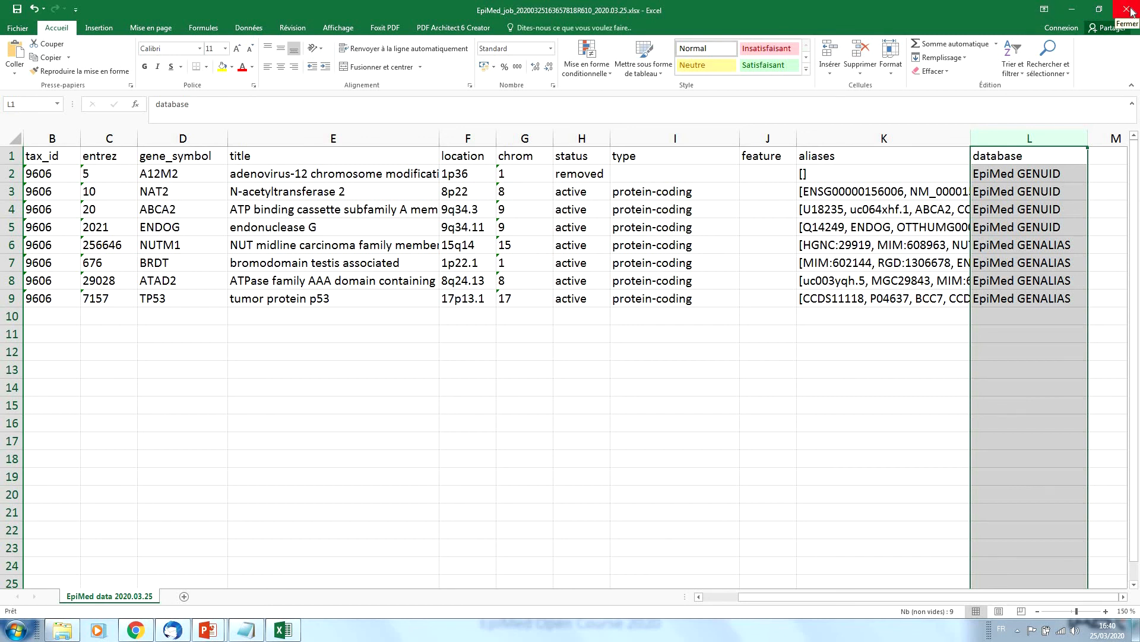
click(568, 334)
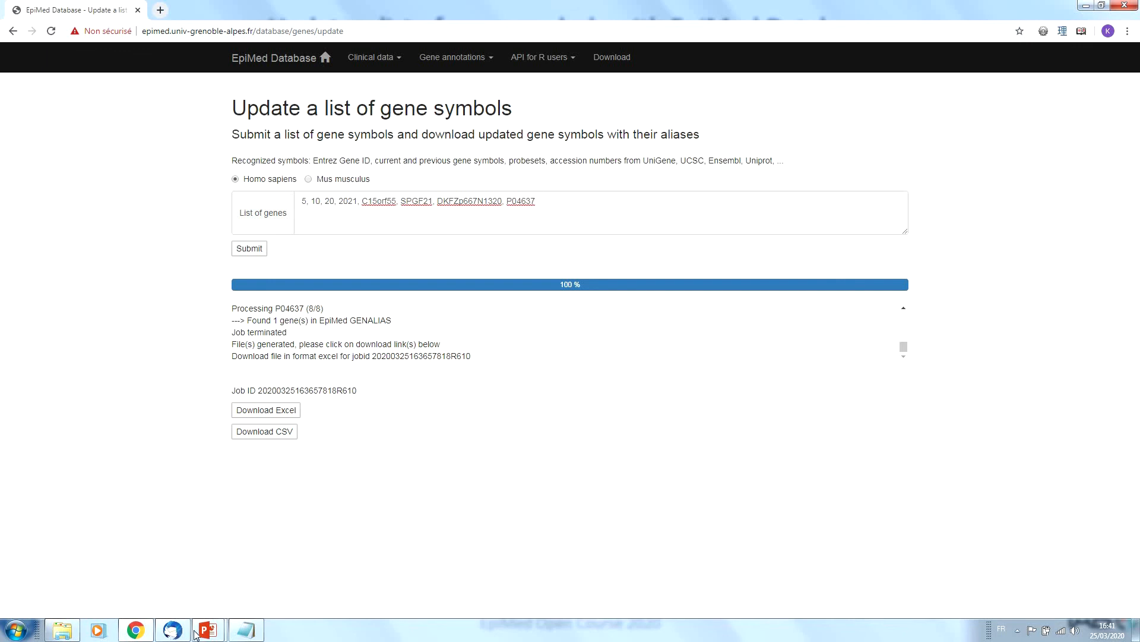
mouse_move(208, 629)
click(262, 586)
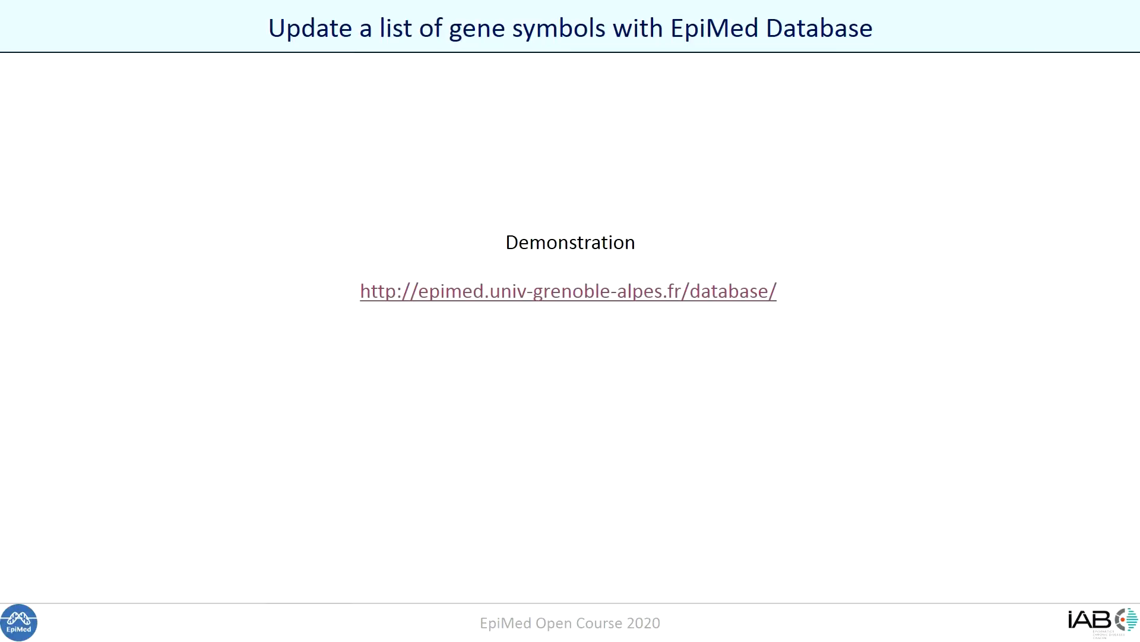
key(Right)
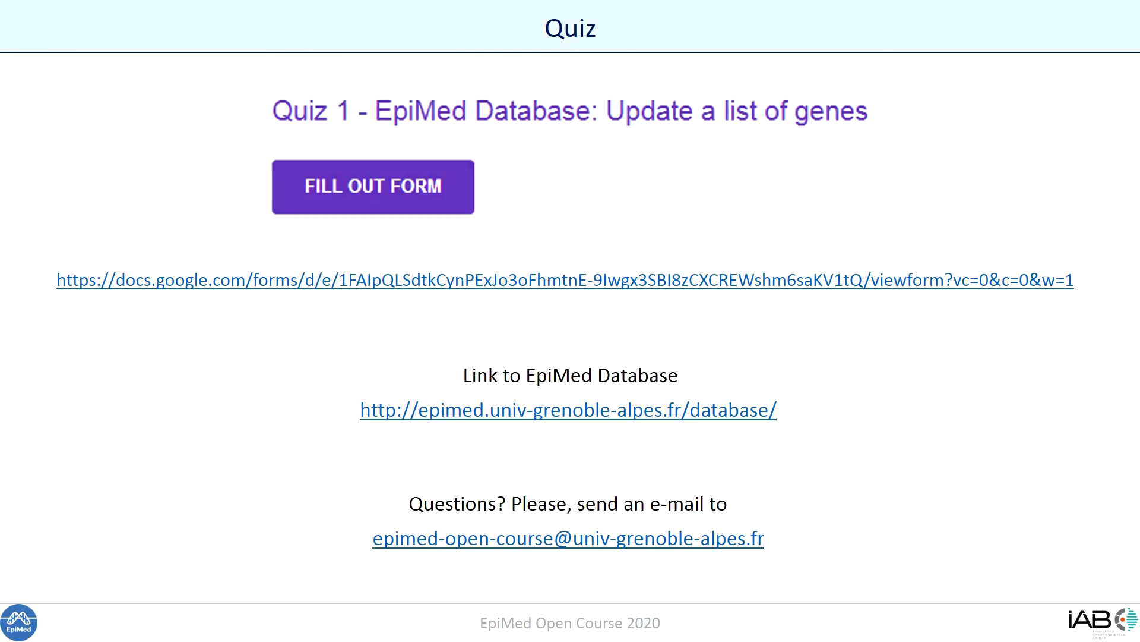
Step: Open the Quiz 1 form, examine its highlighted Entrez gene list and questions, and return to the PowerPoint slide show
click(331, 174)
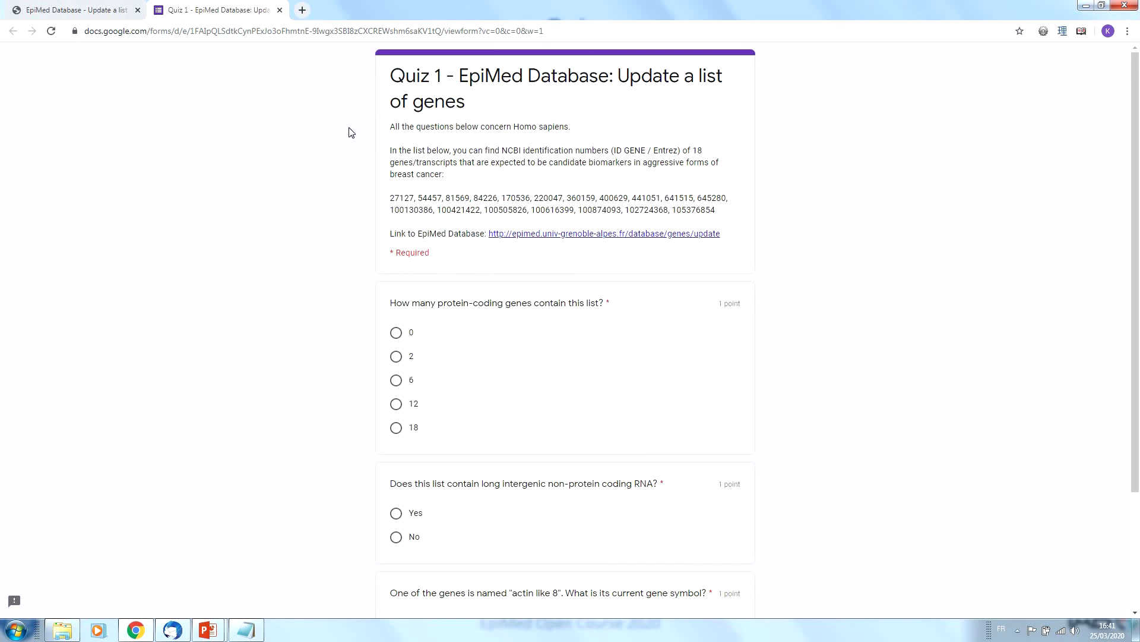
drag(390, 198, 729, 209)
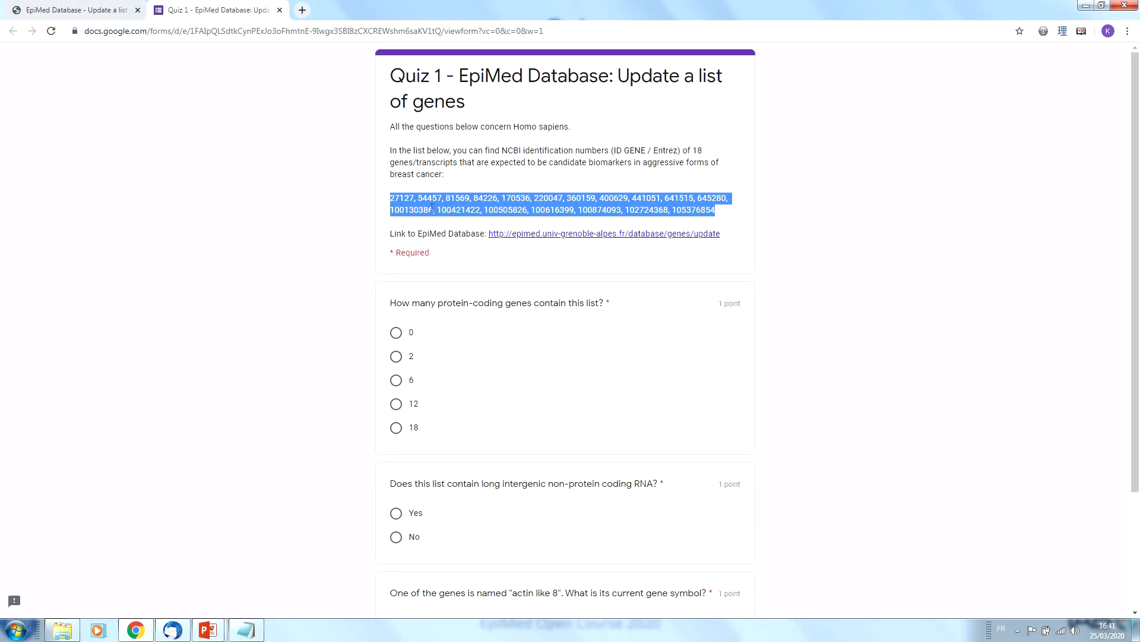
scroll(403, 178, down, 1)
scroll(403, 178, down, 1)
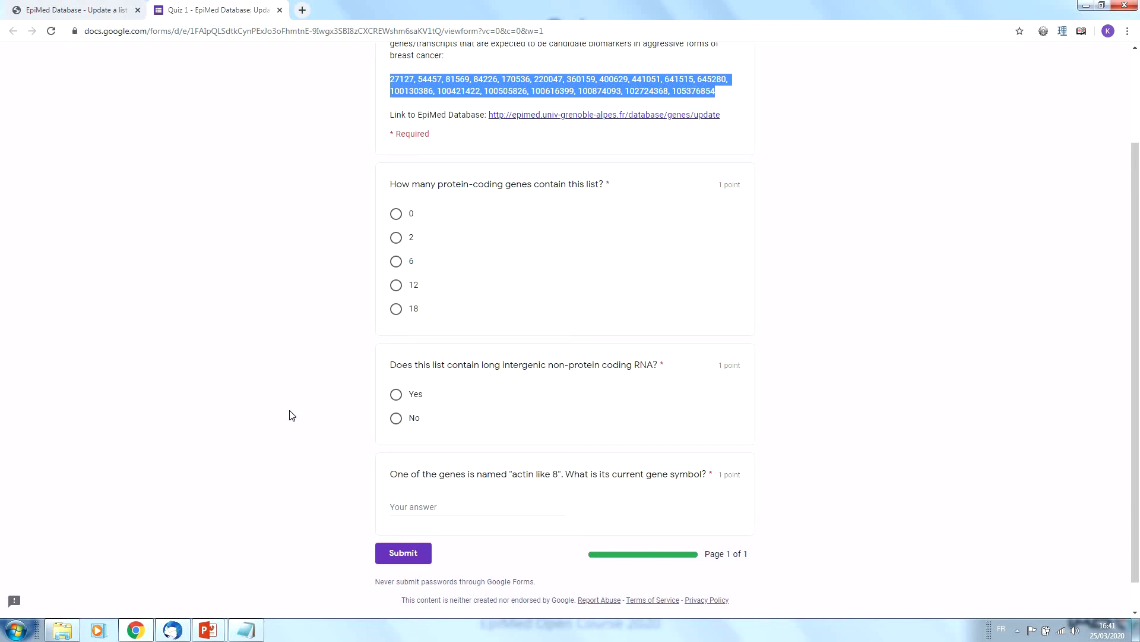
click(207, 631)
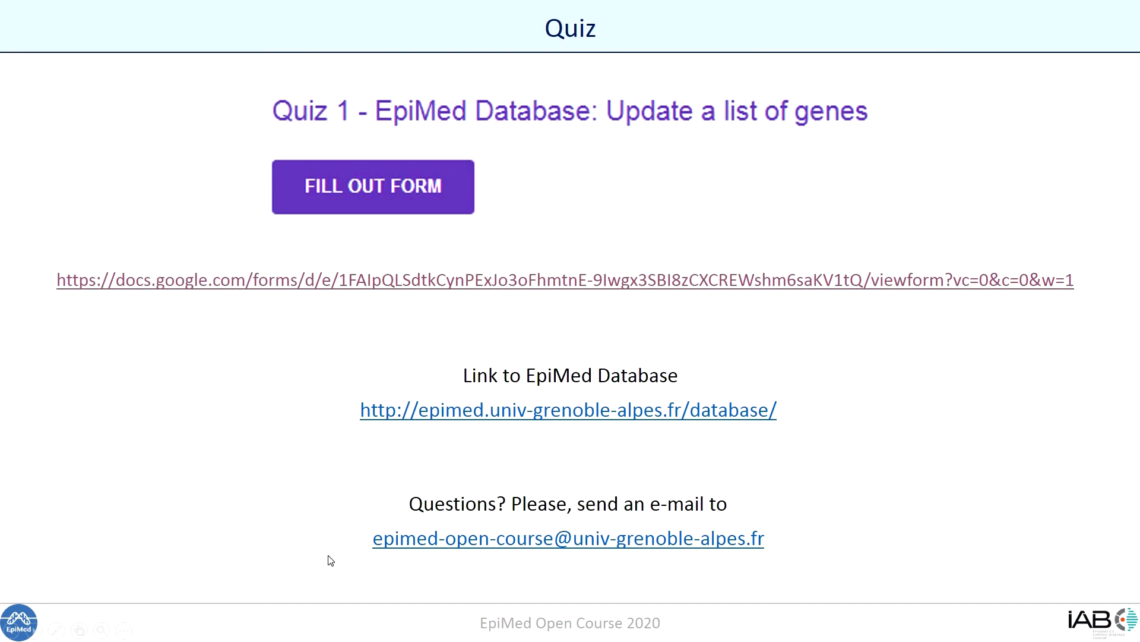